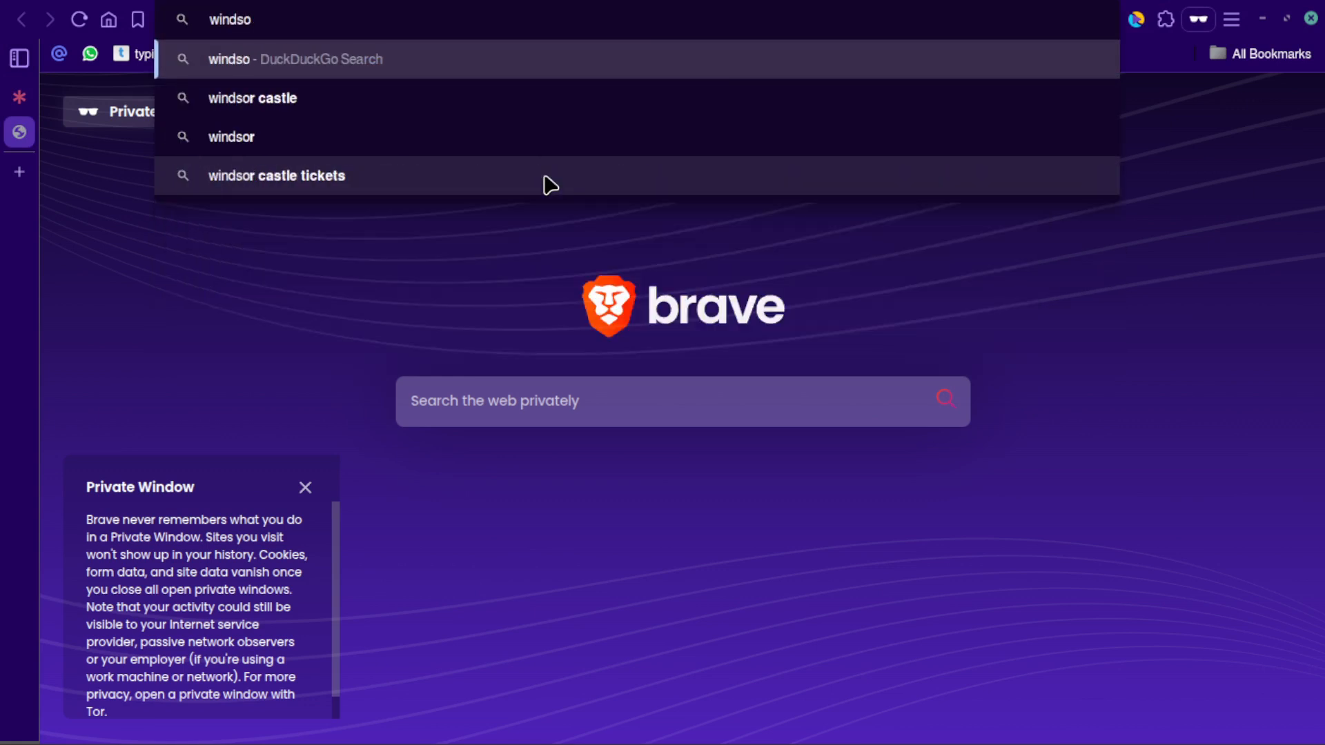
- Look up the Windows 10 download and open Microsoft's Download Windows 10 Disc Image (ISO File) page
key("BackSpace")
key("BackSpace")
type("ows 1")
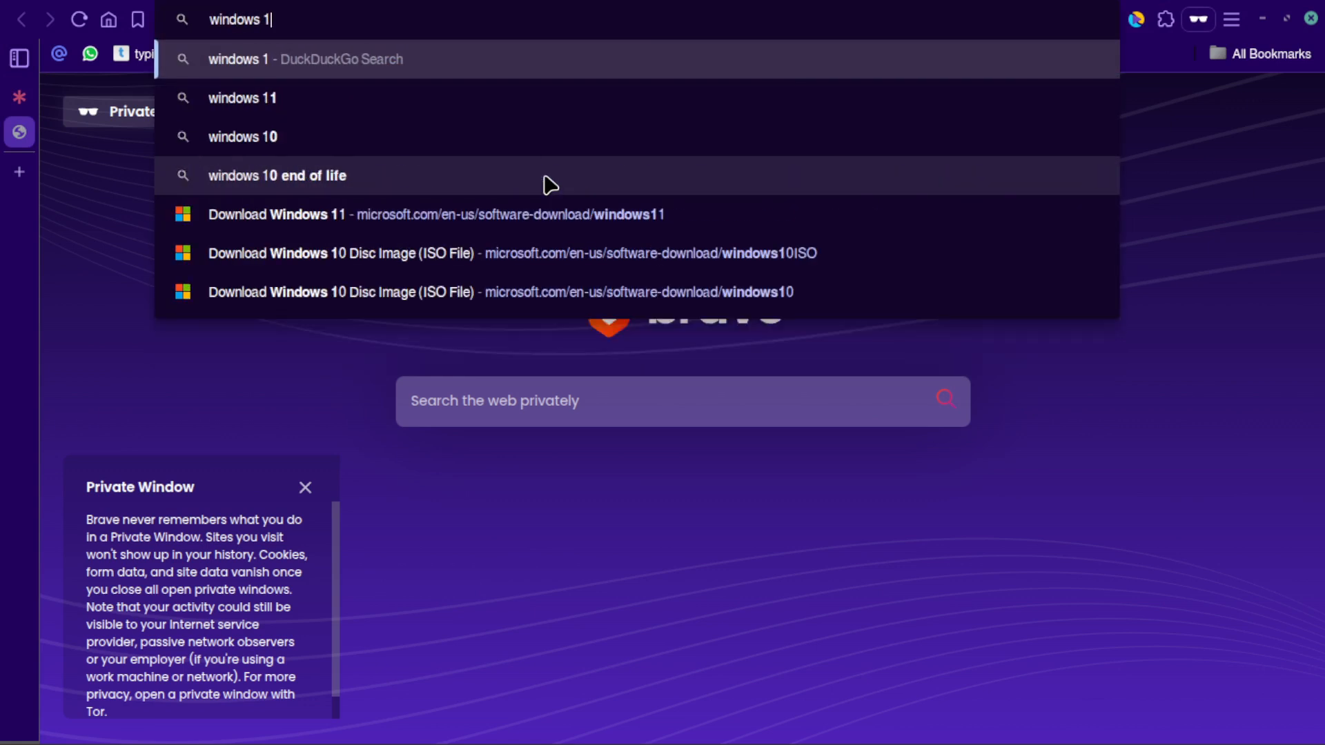
type("0 down")
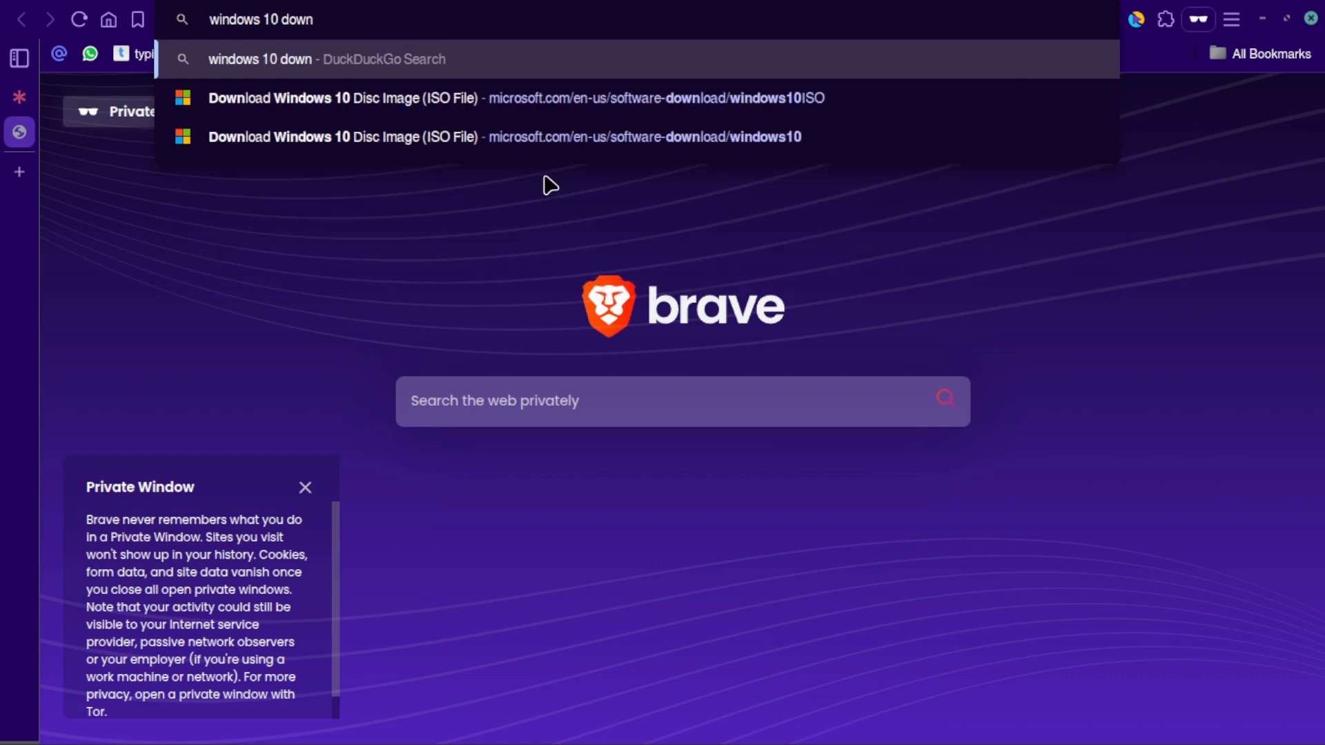
left_click(488, 114)
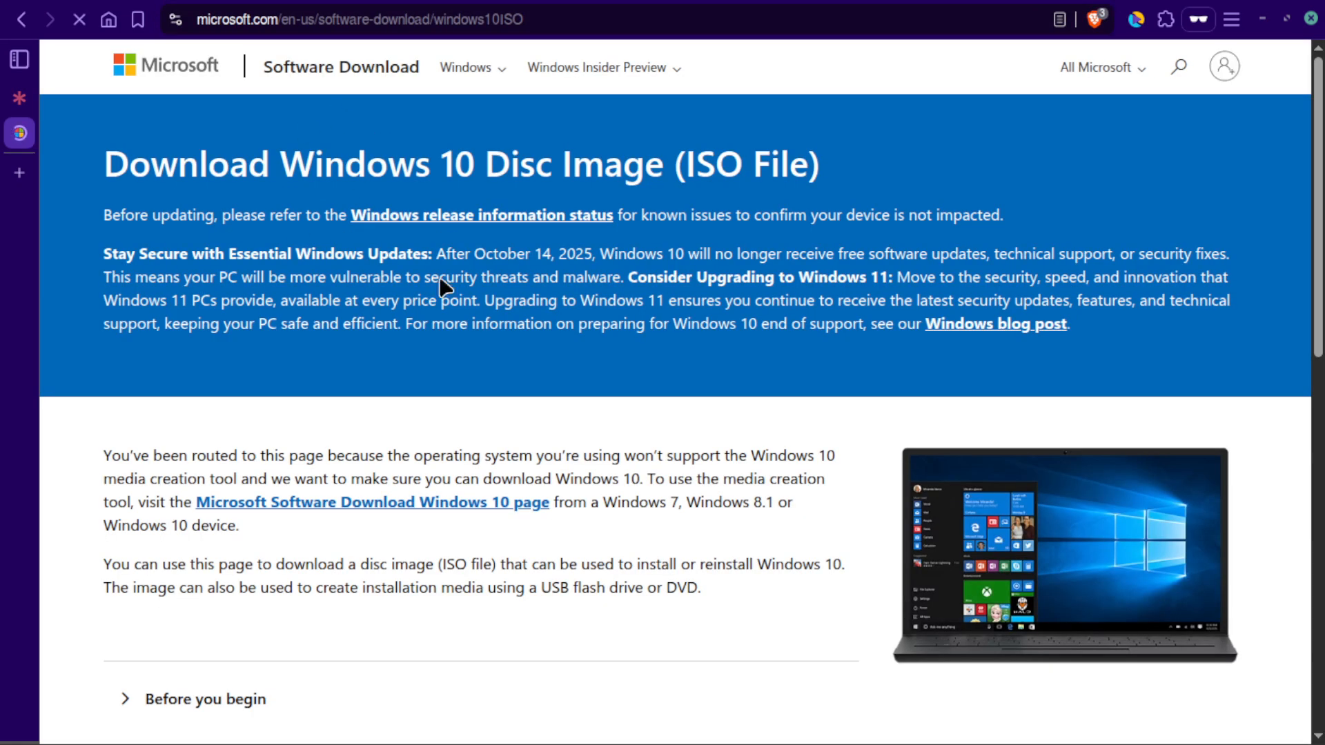
- Select the Windows 10 (multi-edition ISO) edition on the download page and confirm it
scroll(389, 247, "down", 6)
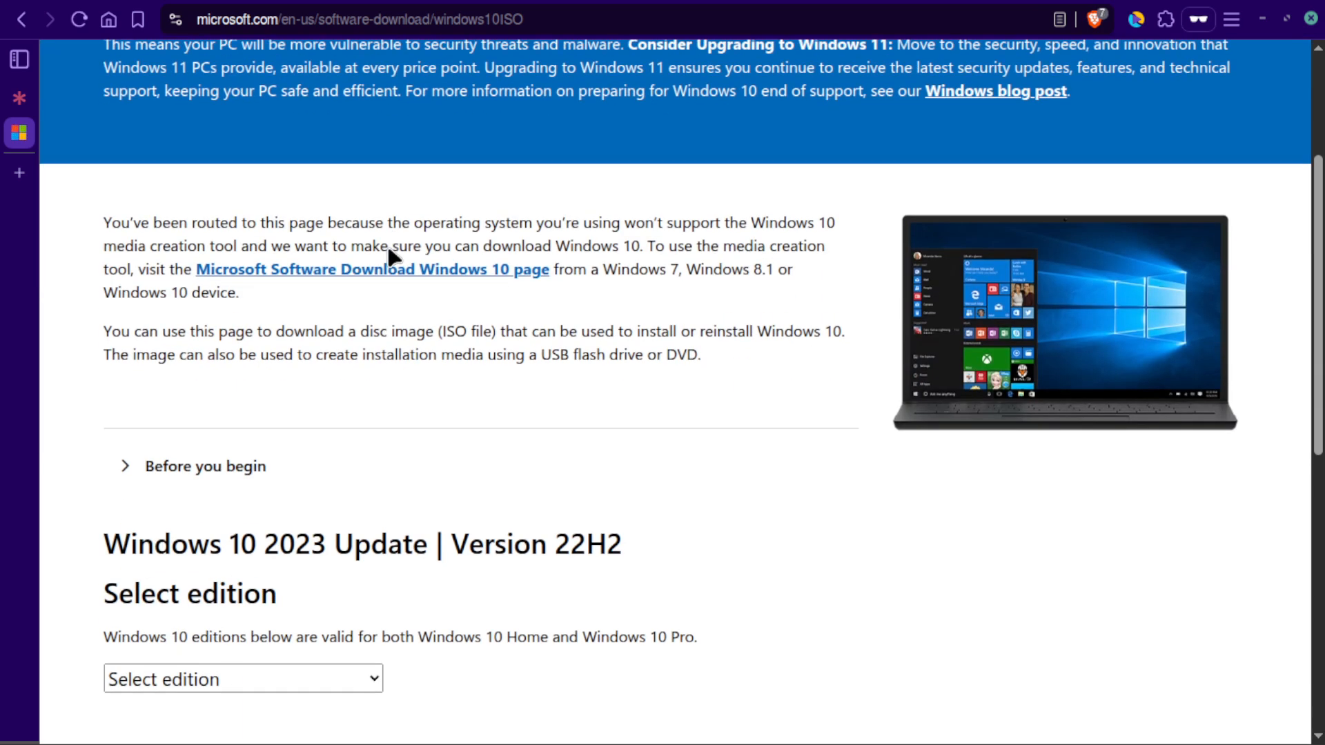
left_click(338, 446)
left_click(330, 509)
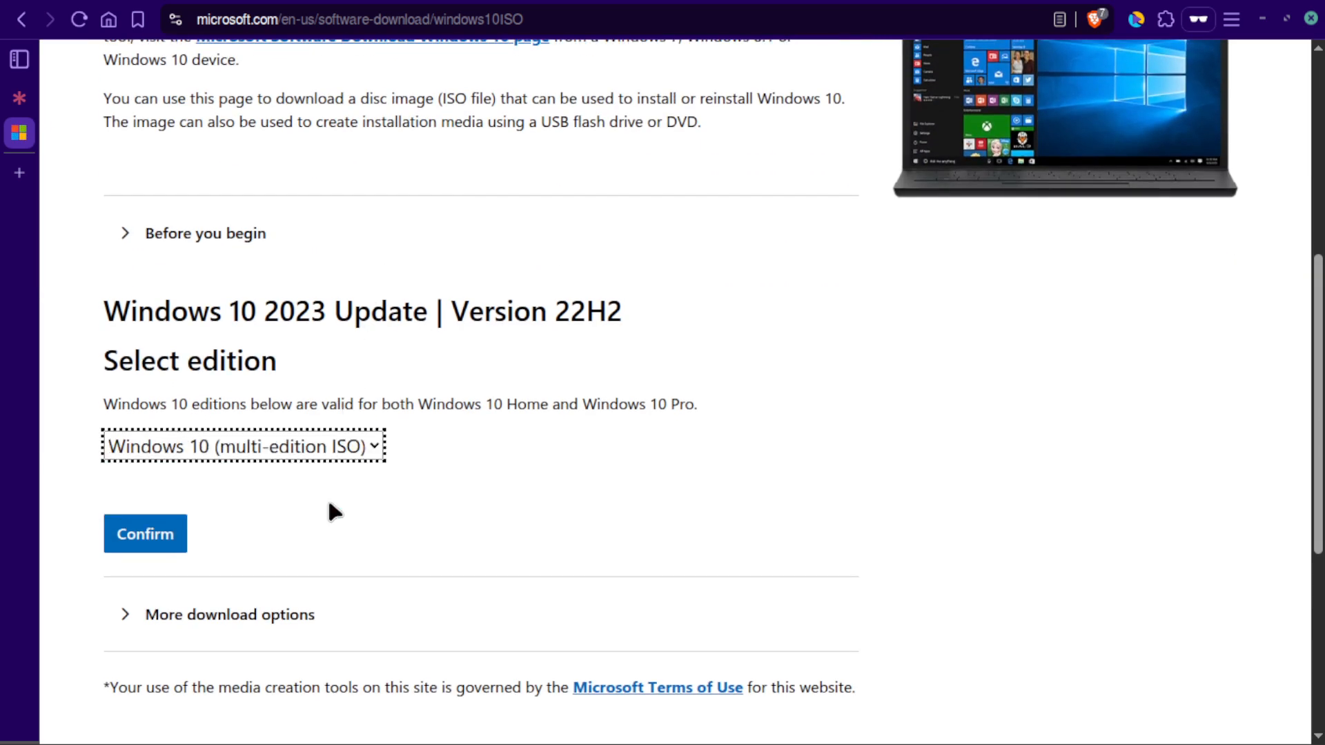
scroll(340, 494, "down", 2)
left_click(174, 425)
- Choose English International as the product language and confirm it
scroll(649, 421, "down", 4)
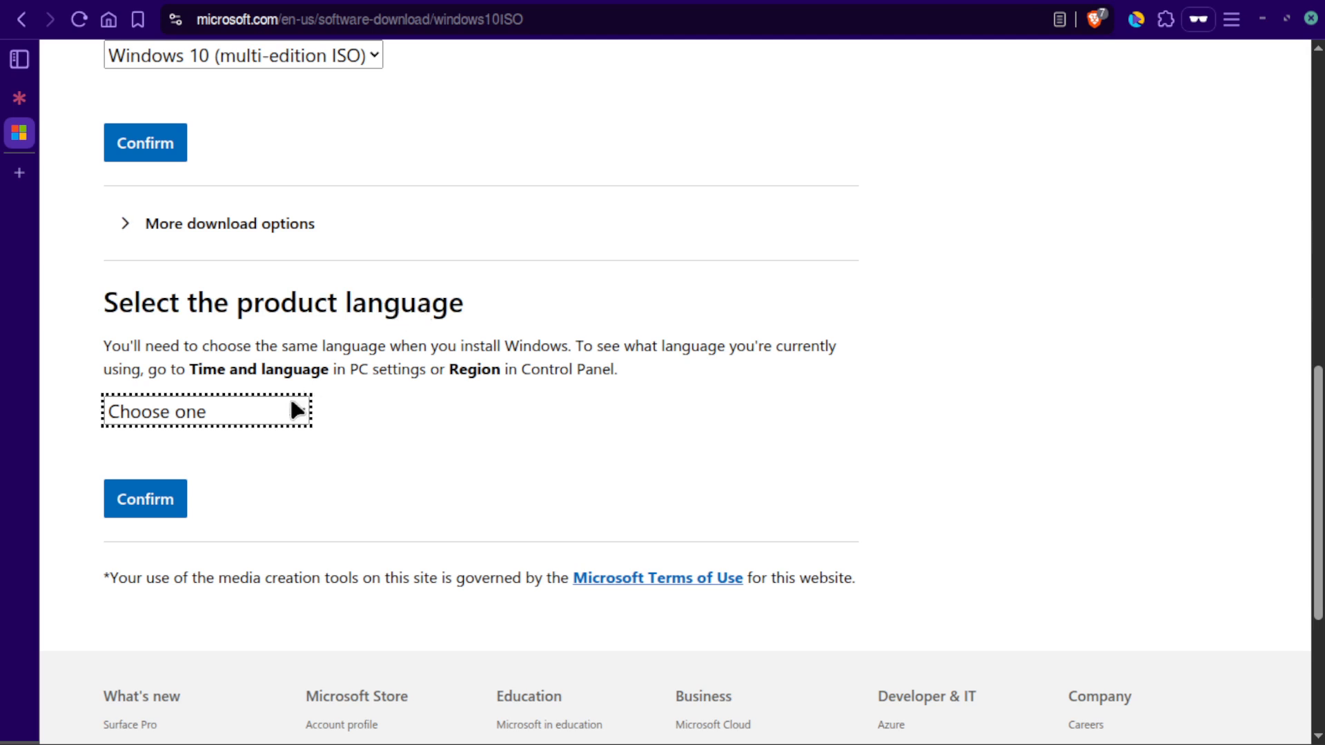
left_click(302, 404)
left_click(243, 373)
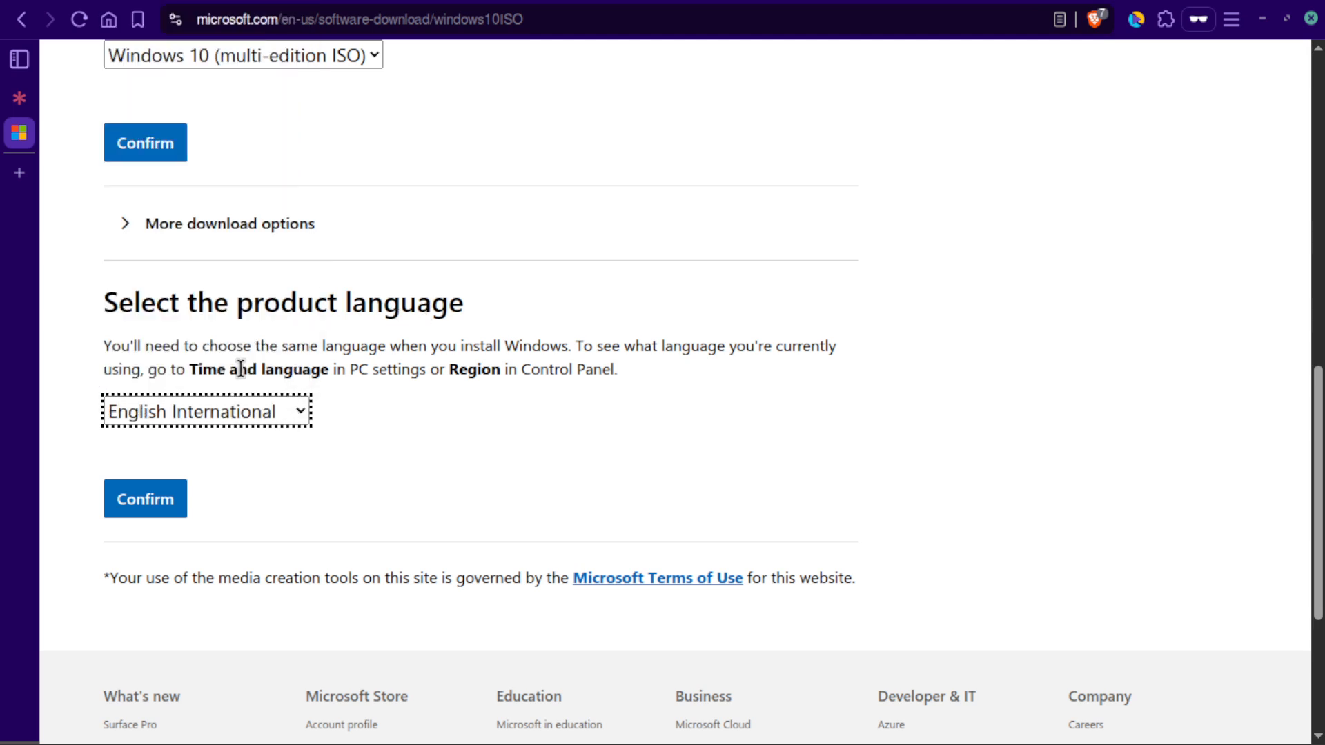
left_click(164, 496)
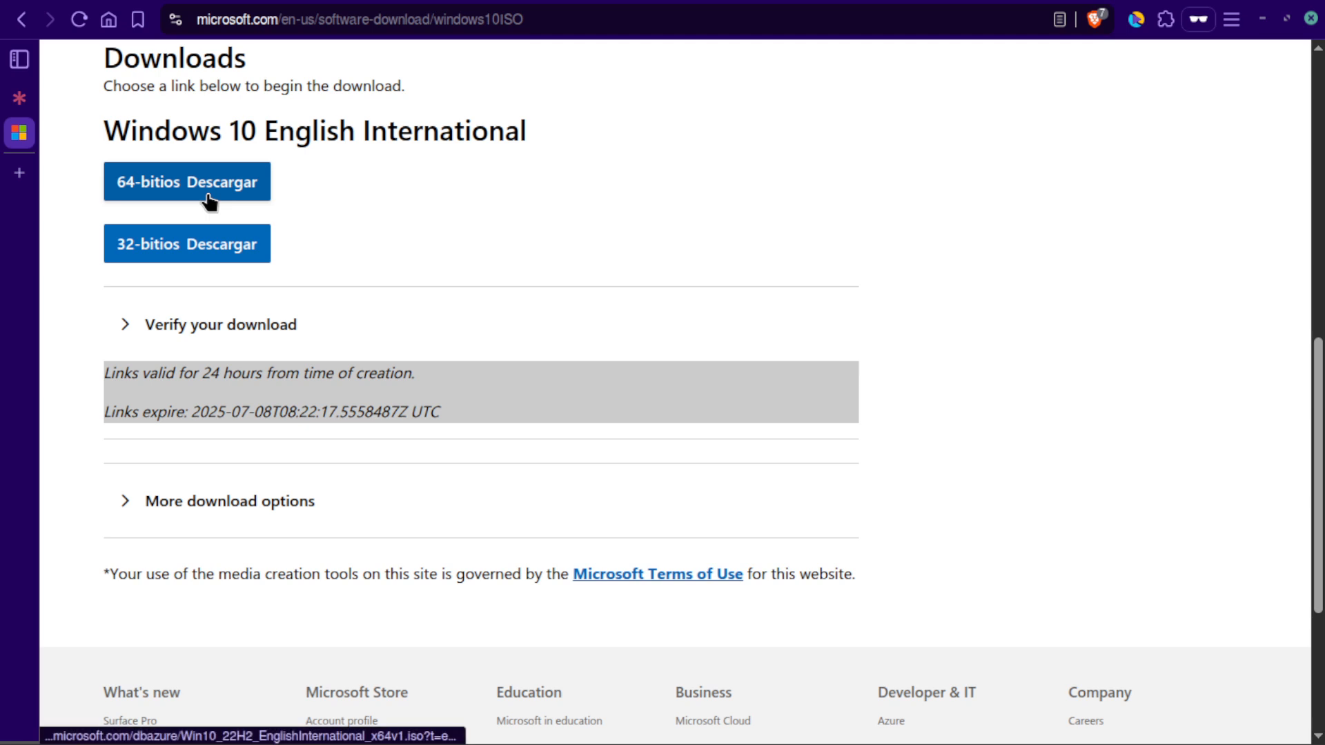
- Request the 64-bit Windows 10 ISO download and cancel saving the file
left_click(160, 191)
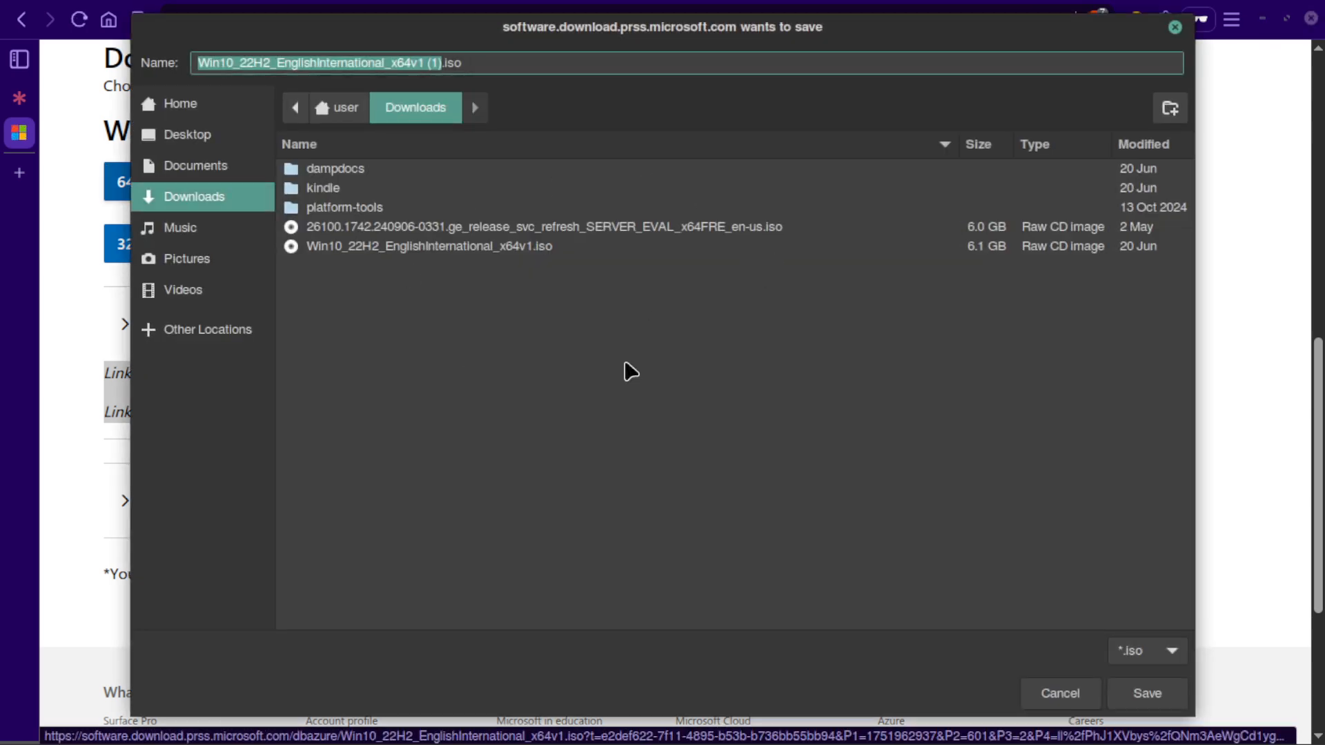
left_click(1060, 693)
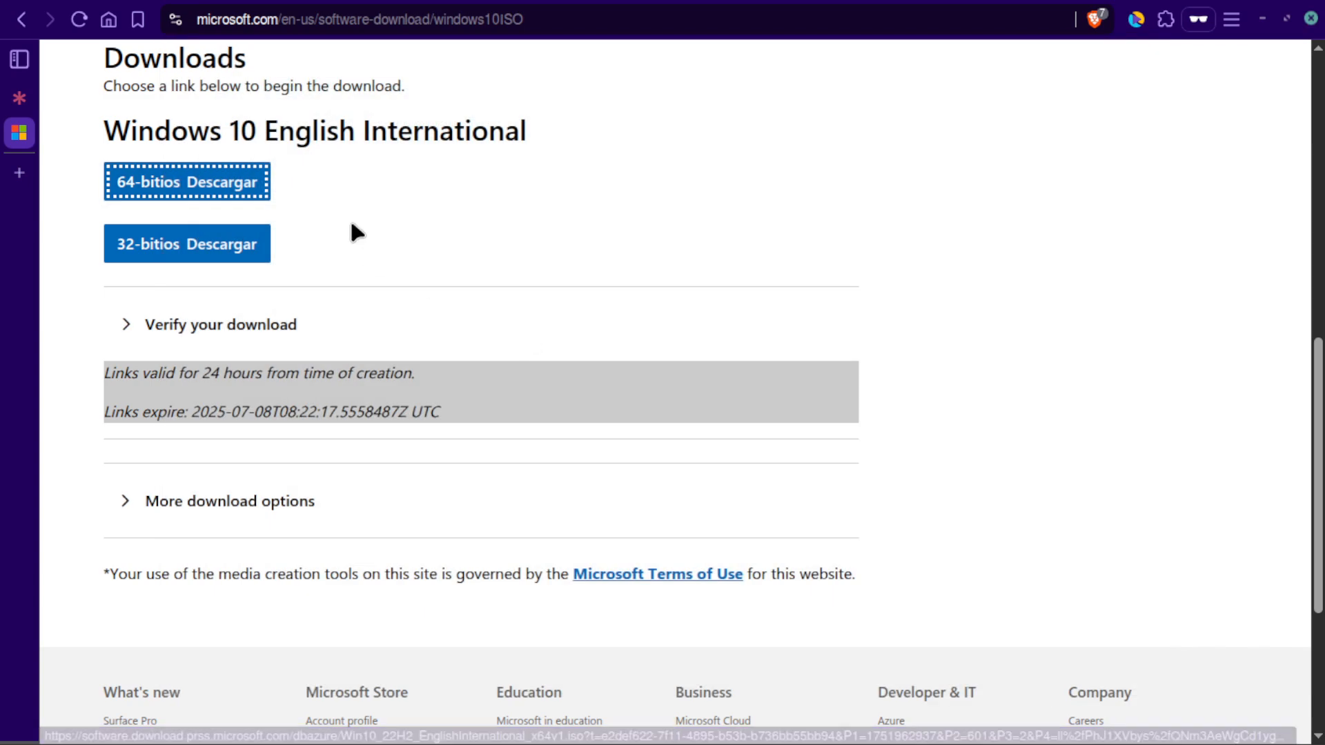
- Switch to Virtual Machine Manager and begin a new virtual machine using local install media (ISO image or CDROM)
left_click(1260, 20)
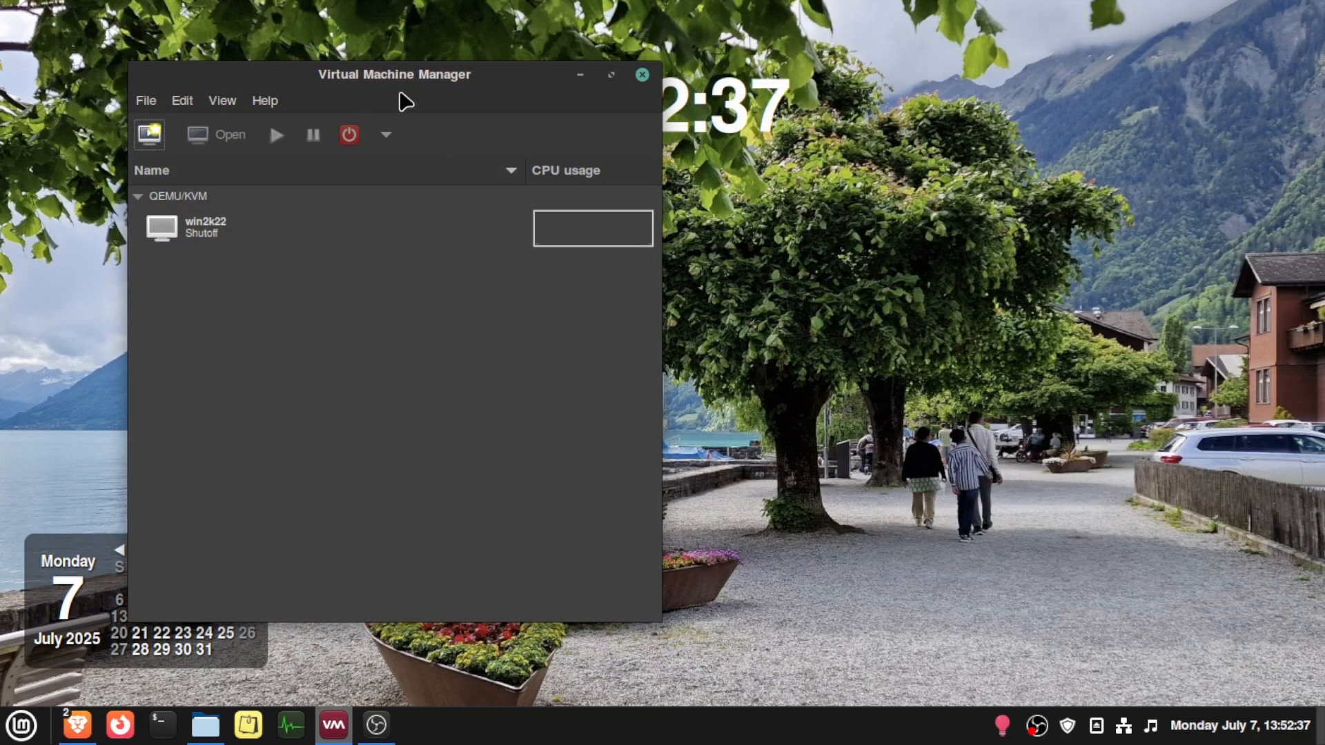
mouse_move(77, 728)
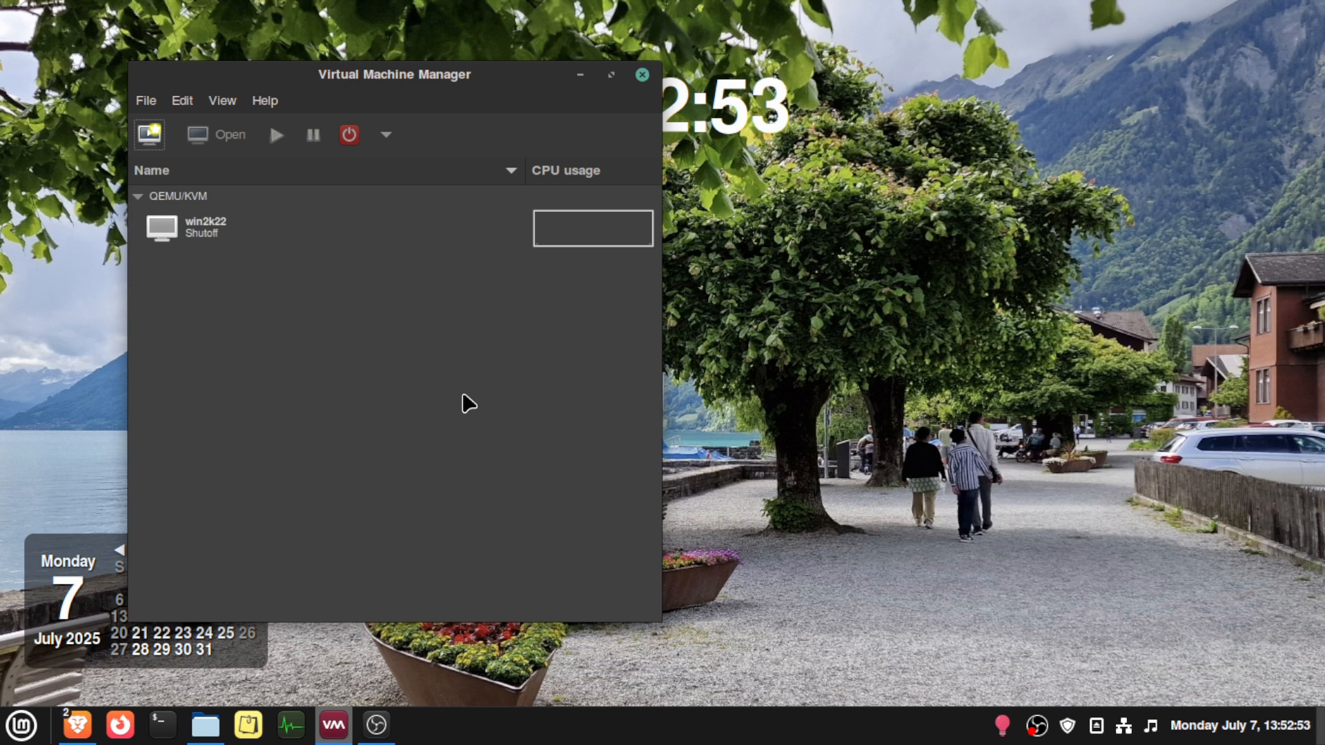
left_click(156, 137)
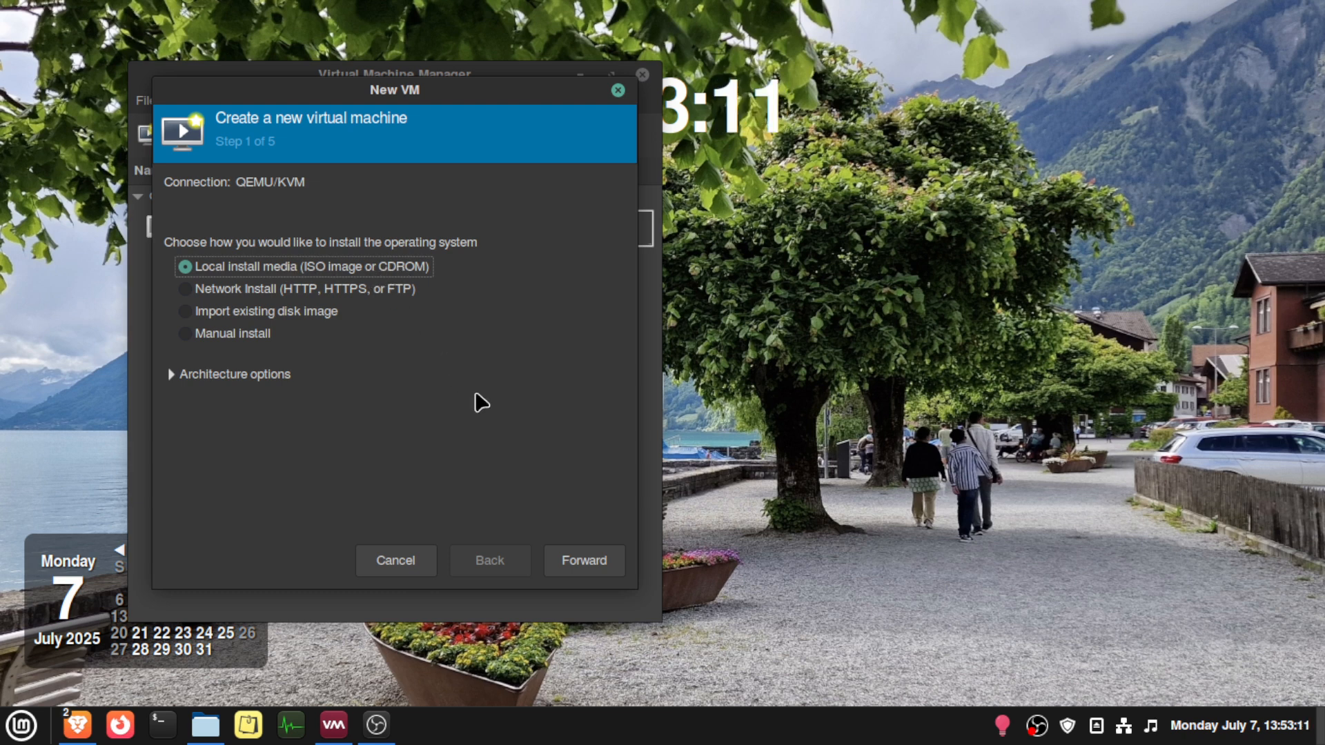
left_click(571, 561)
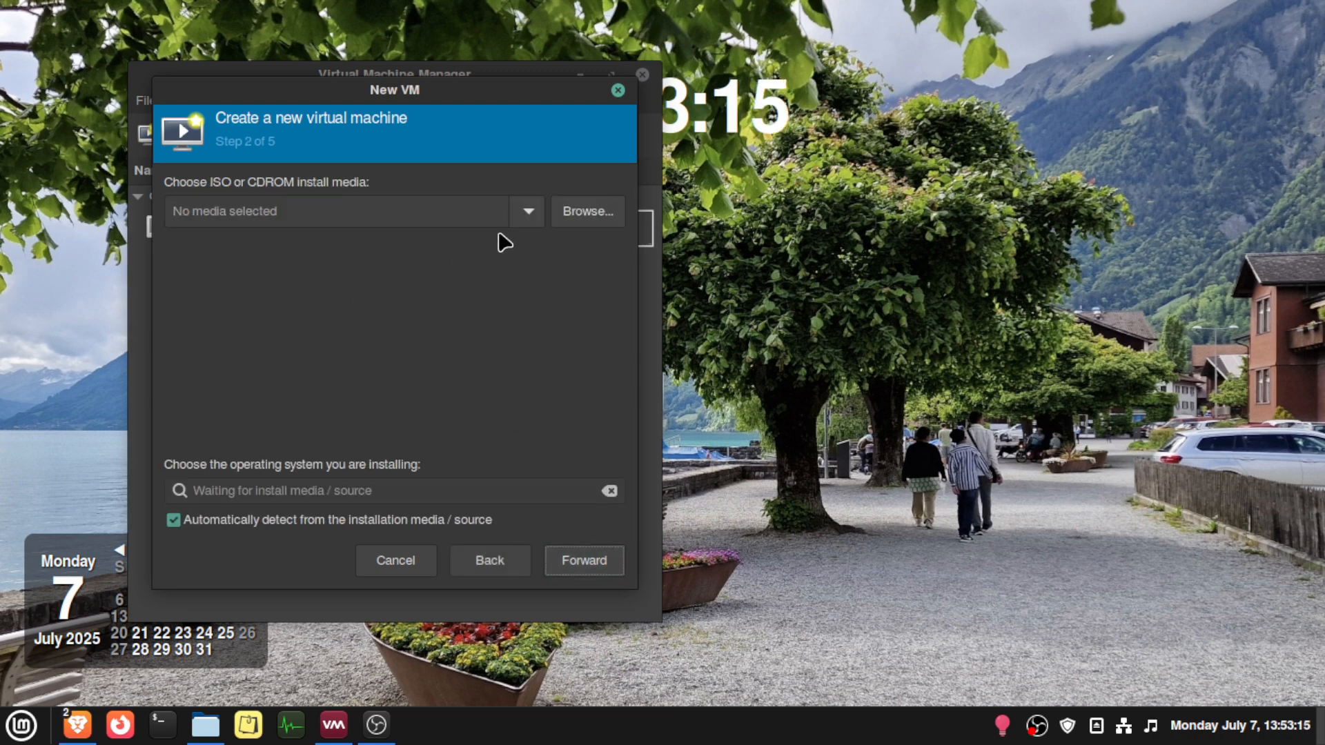
- Browse for the install media and open the Downloads storage pool
left_click(580, 213)
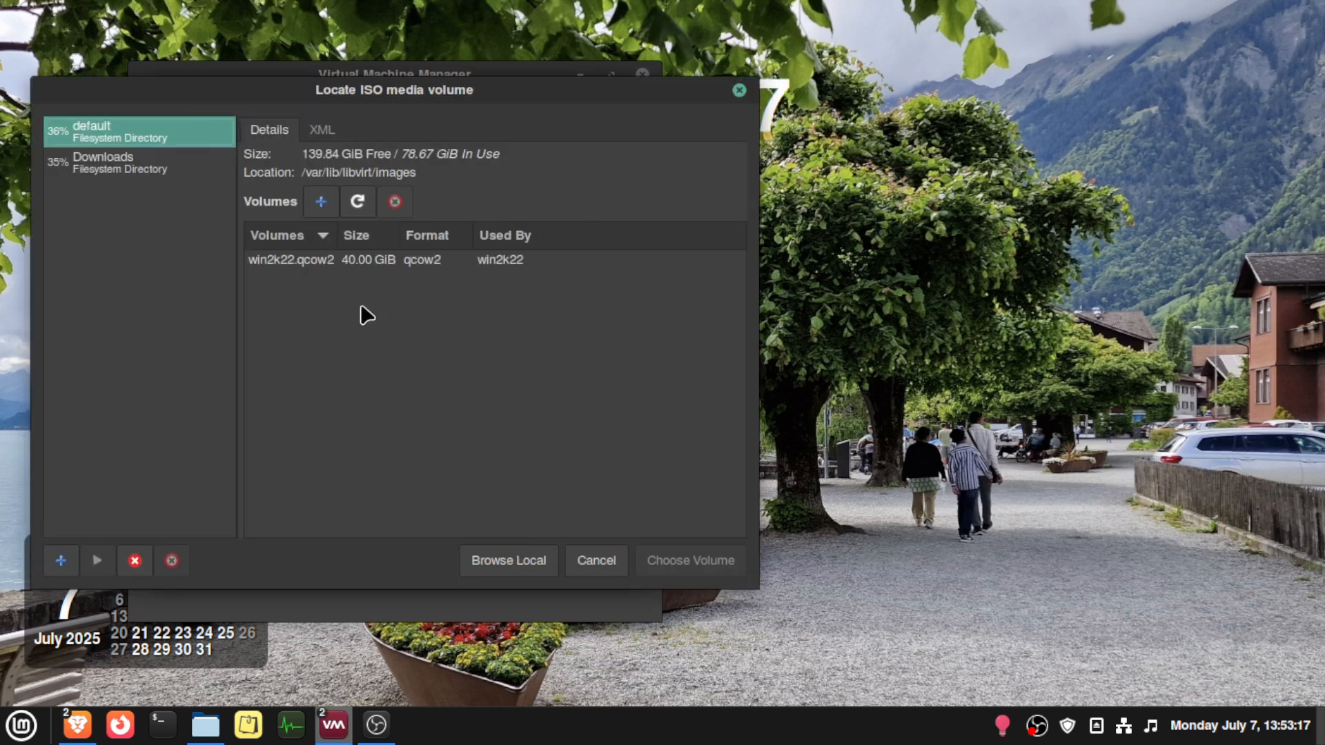
left_click(158, 172)
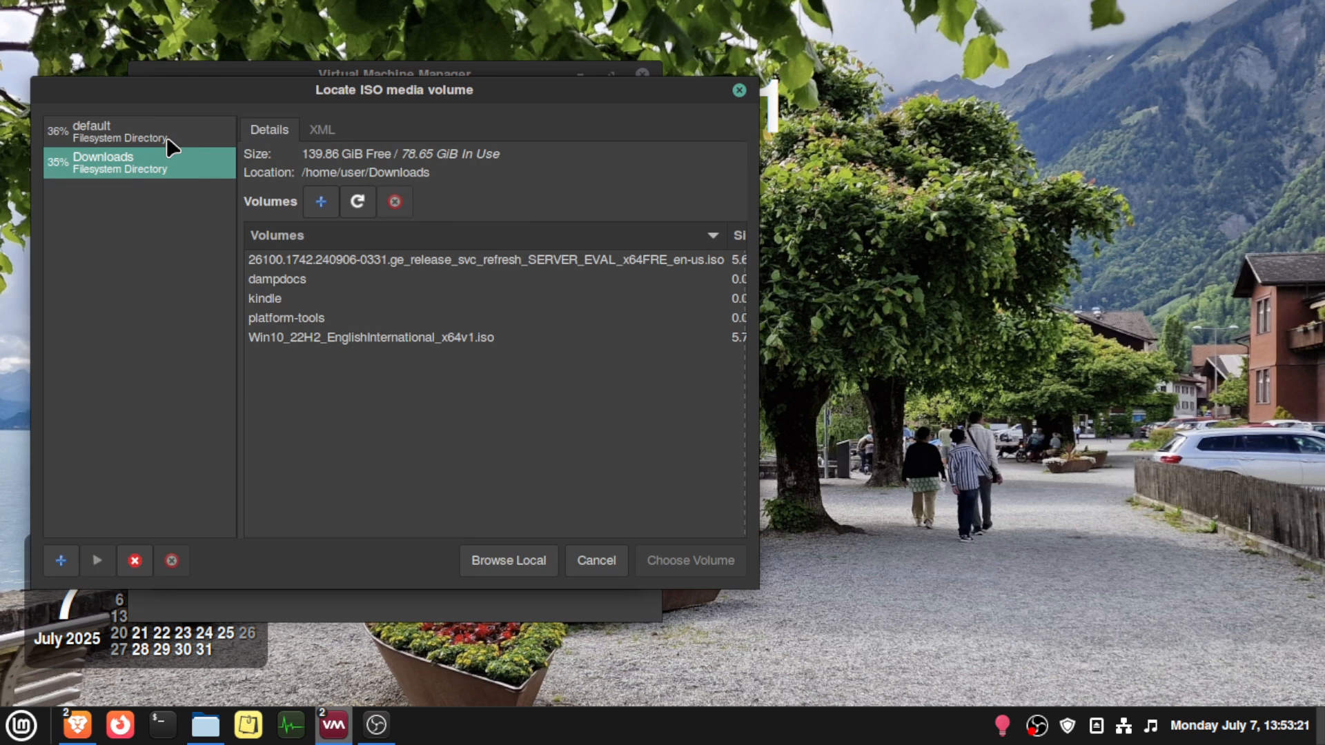
left_click(62, 562)
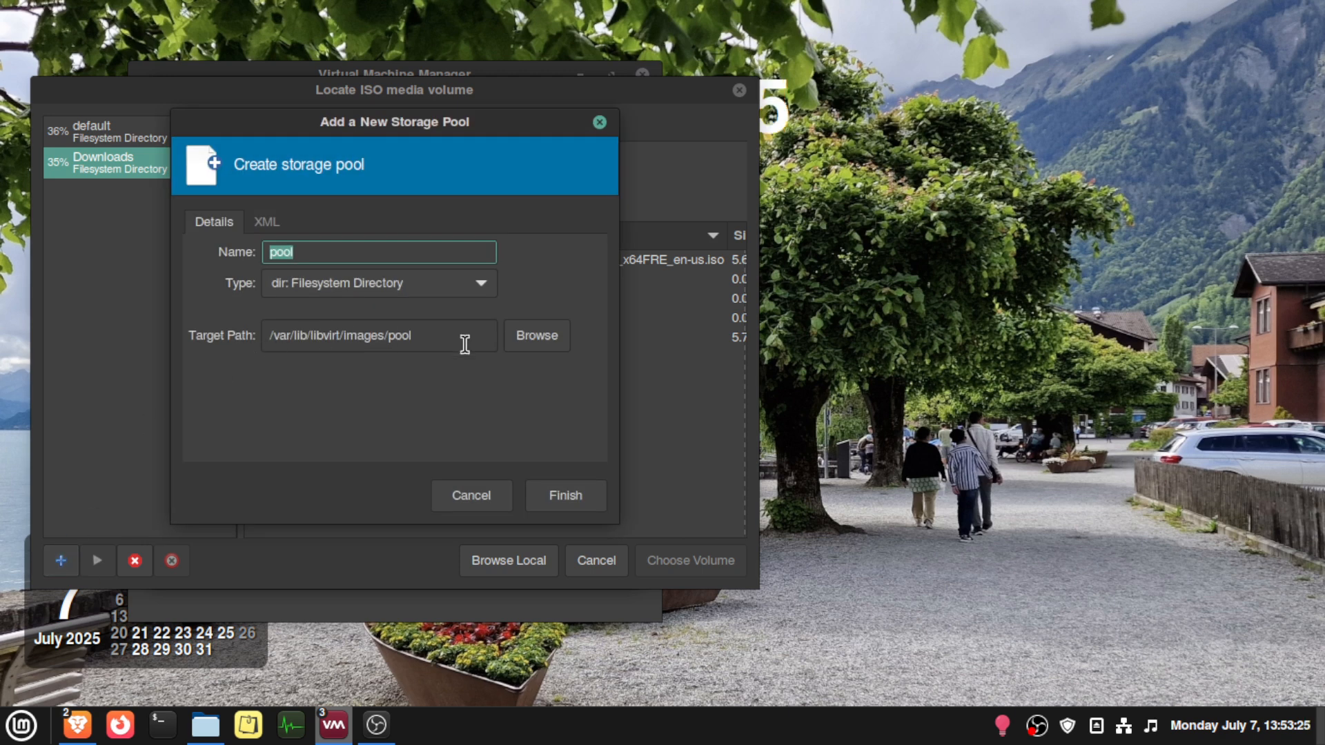
left_click(537, 344)
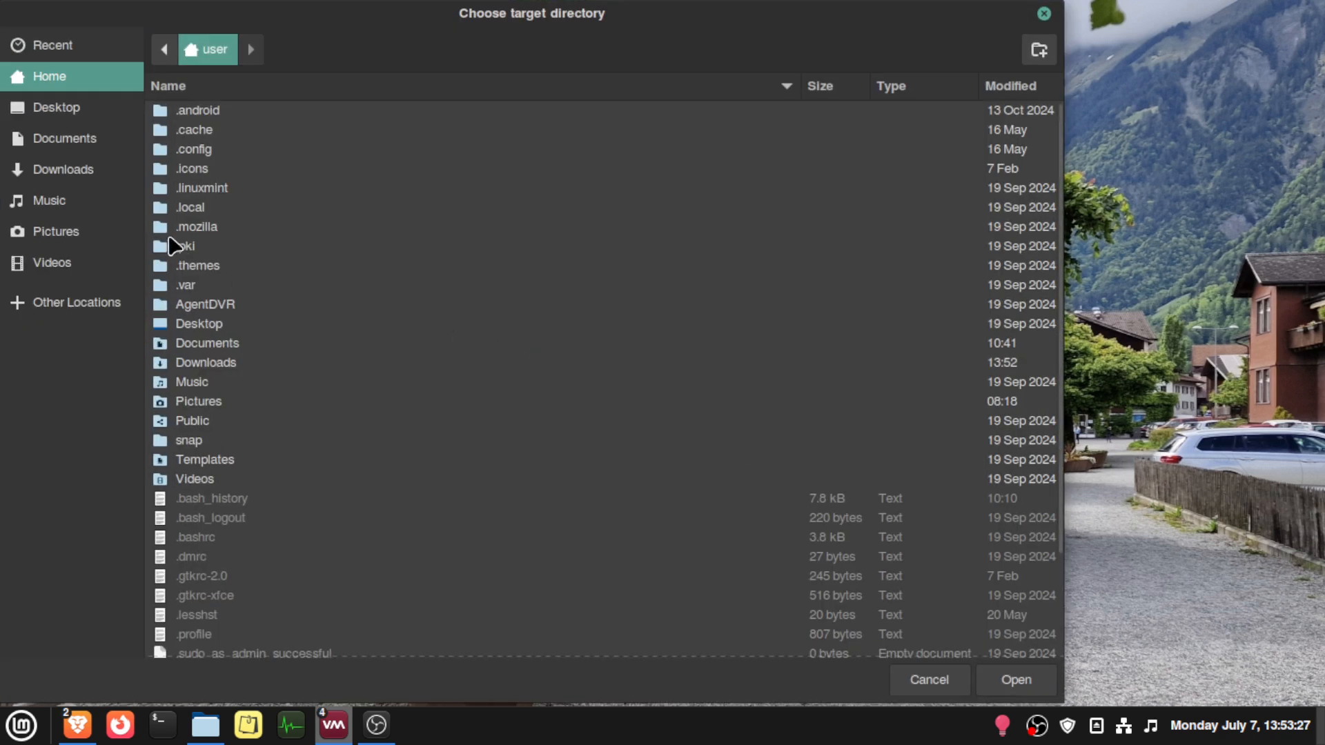
left_click(95, 178)
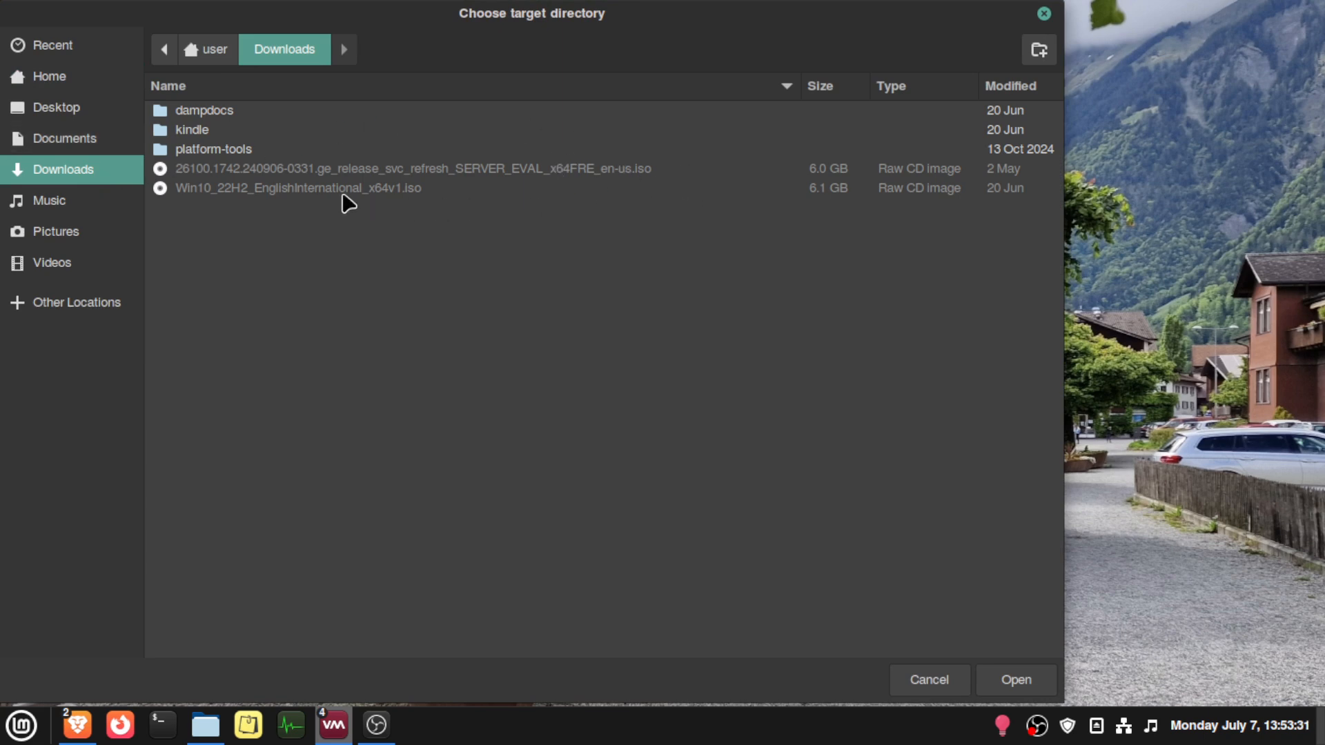
left_click(947, 678)
left_click(496, 497)
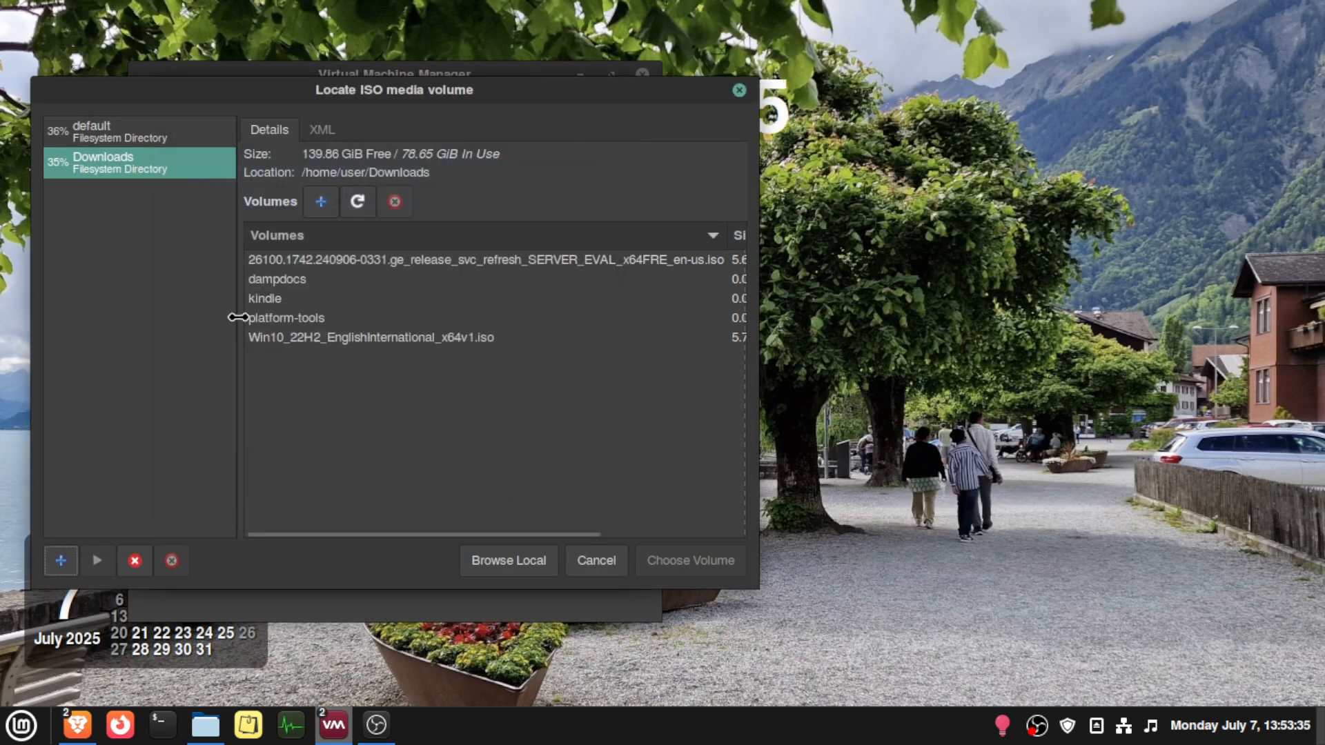
- Choose the Win10_22H2_EnglishInternational_x64v1.iso volume as the install media
left_click(464, 340)
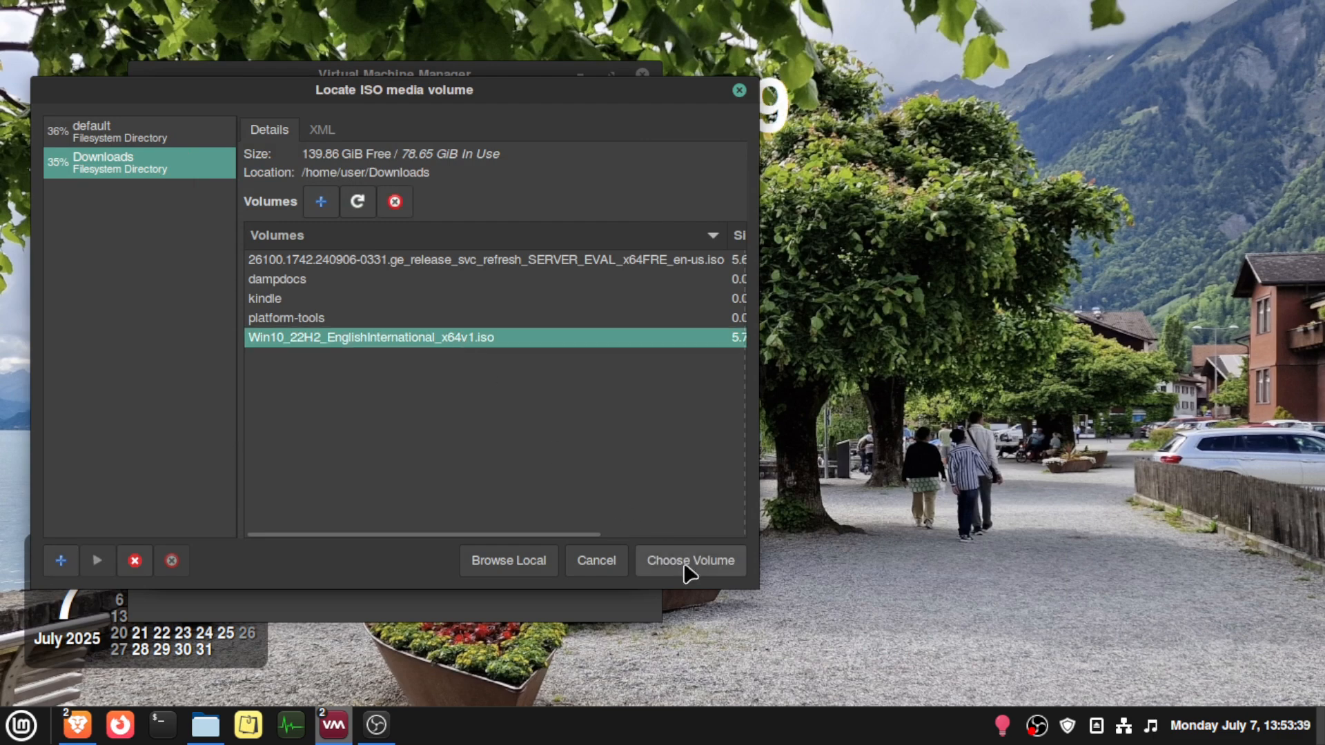
left_click(704, 570)
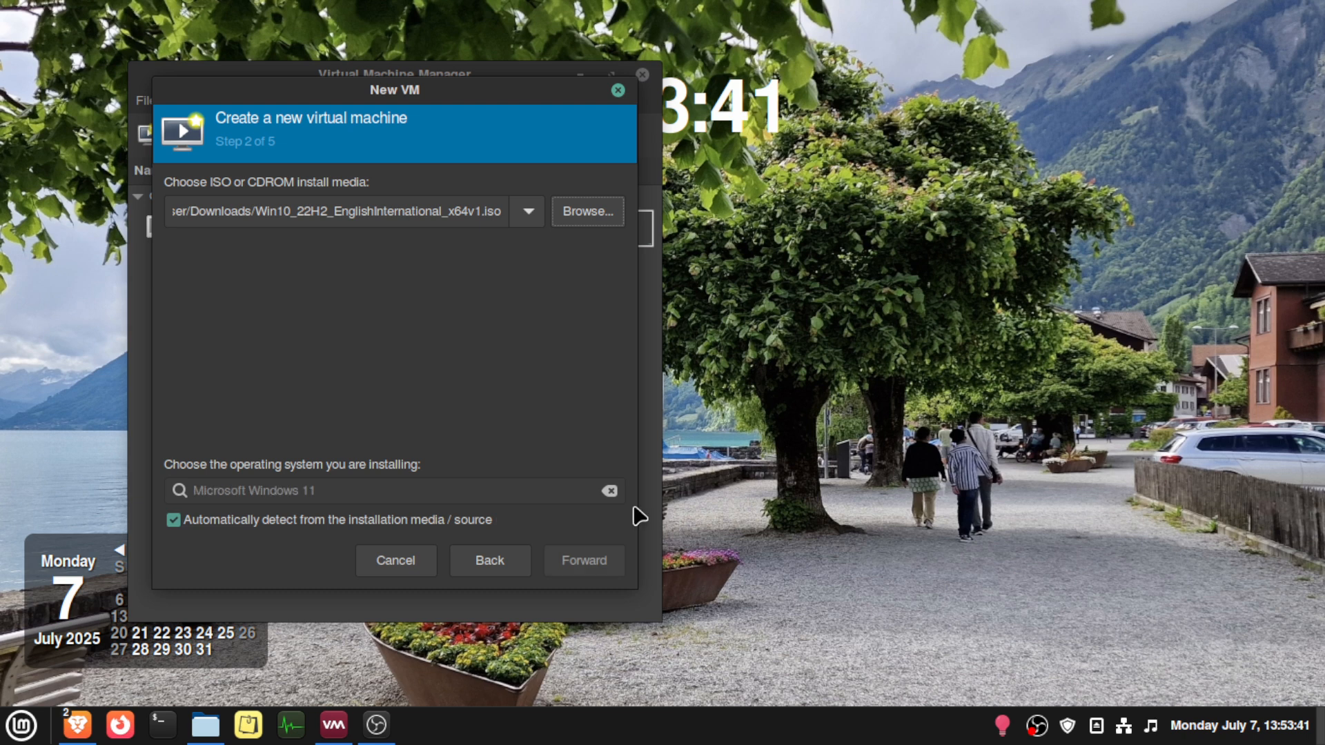
- Disable automatic operating system detection, set the operating system to Microsoft Windows 10, and continue to the memory settings
left_click(247, 521)
left_click(348, 490)
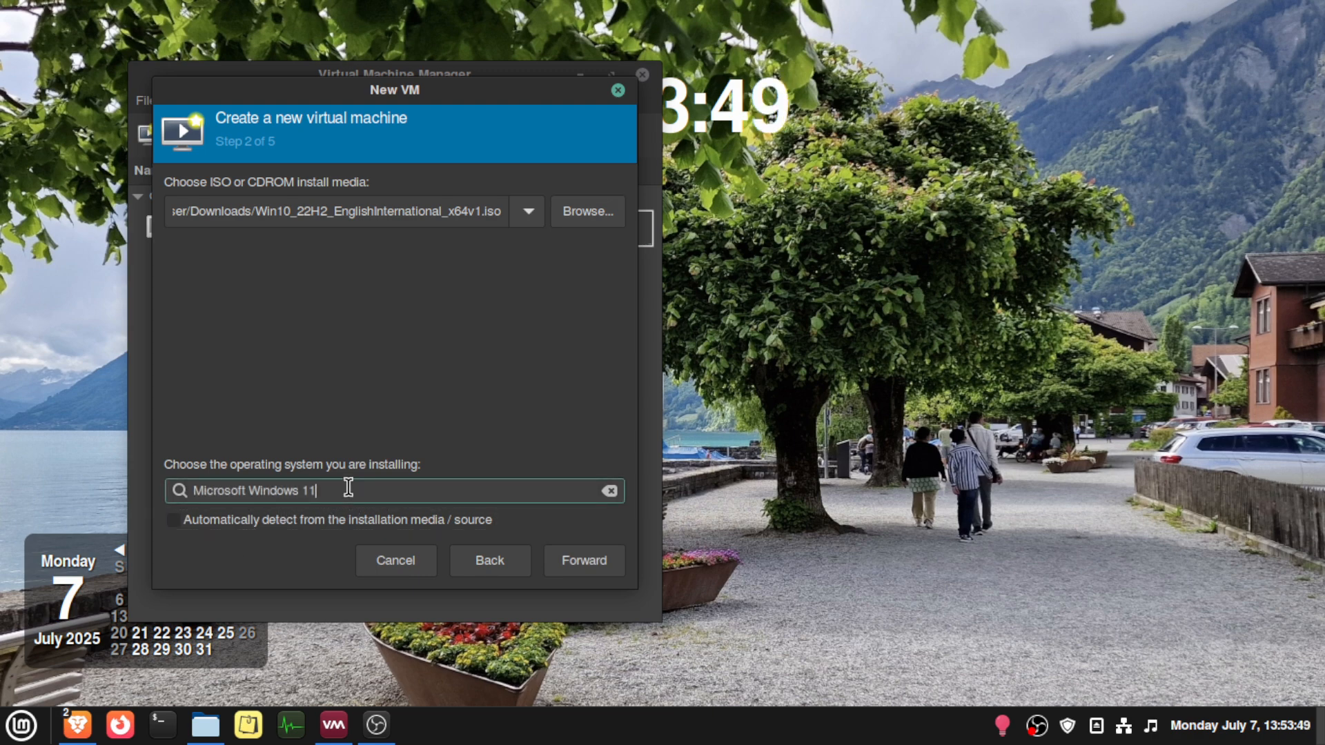
key("BackSpace")
type("0")
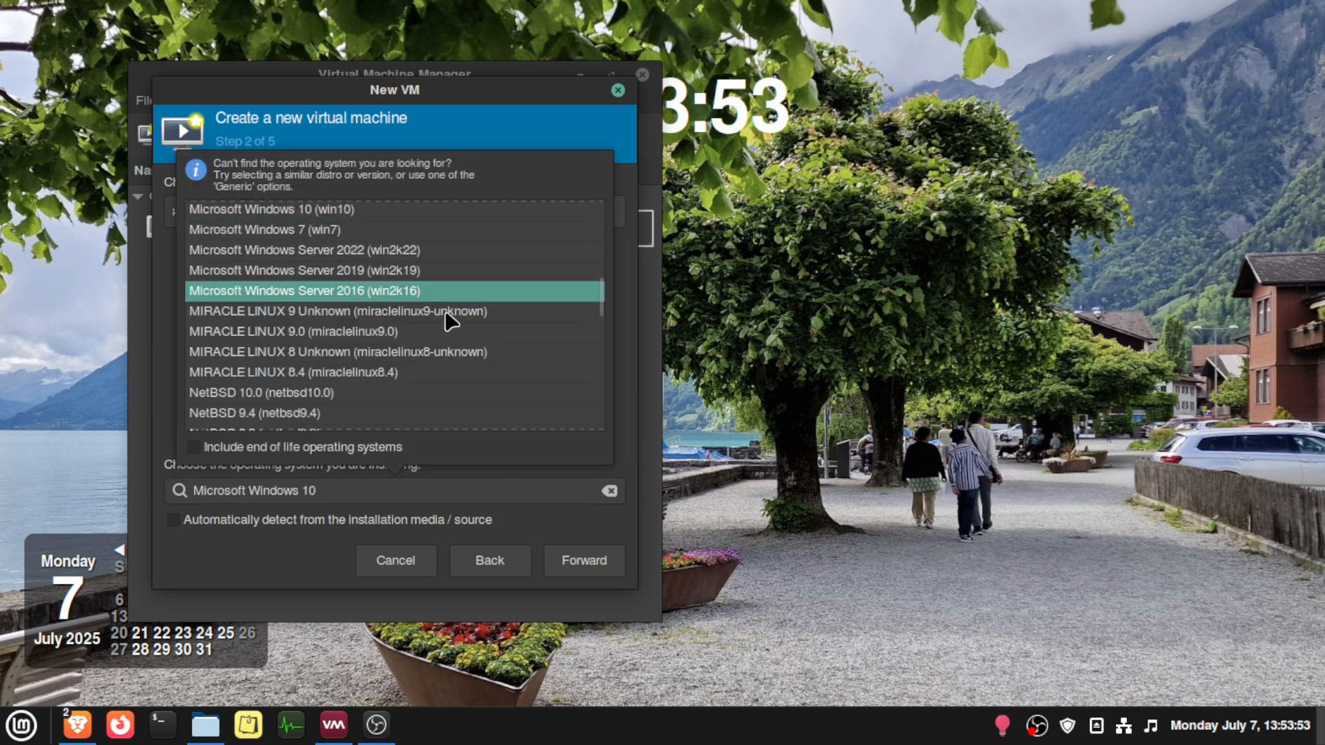
left_click(583, 563)
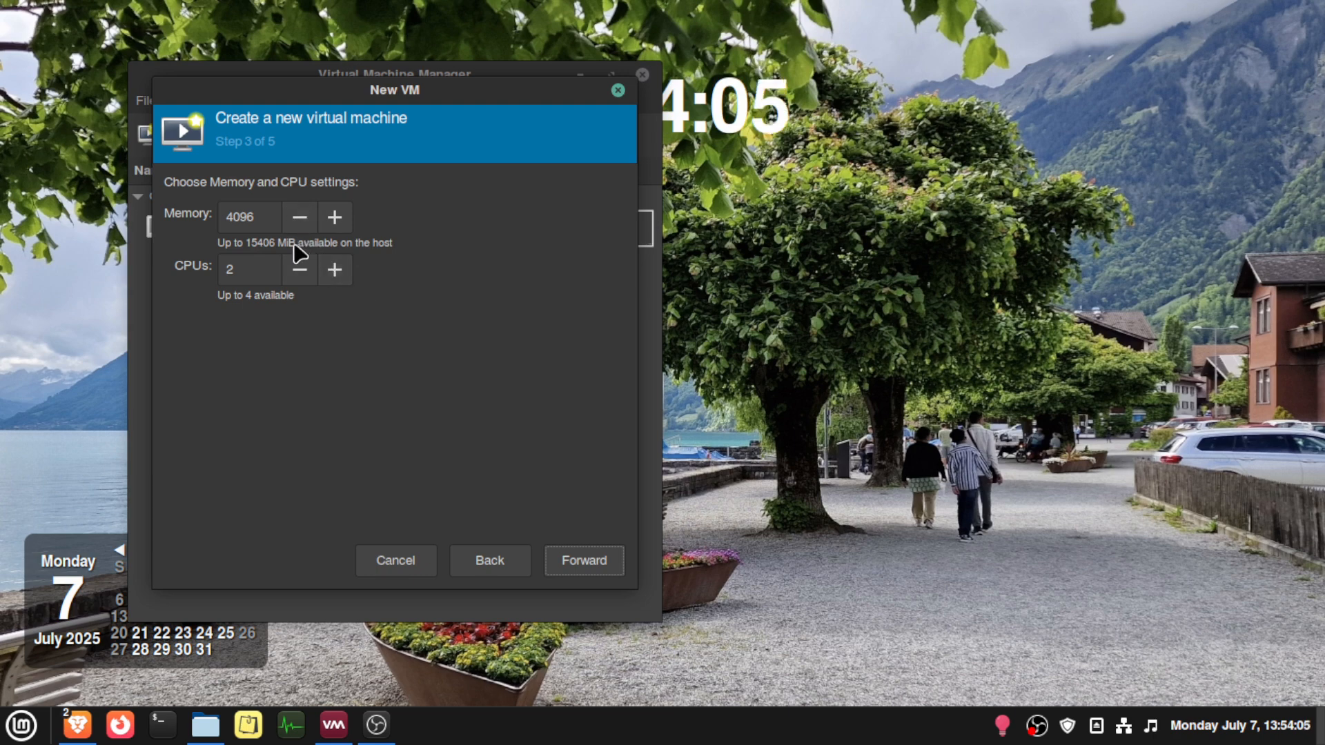
- Set the virtual machine's memory to 8192 MiB and continue to the storage settings
left_click_drag(261, 217, 222, 218)
type("8192")
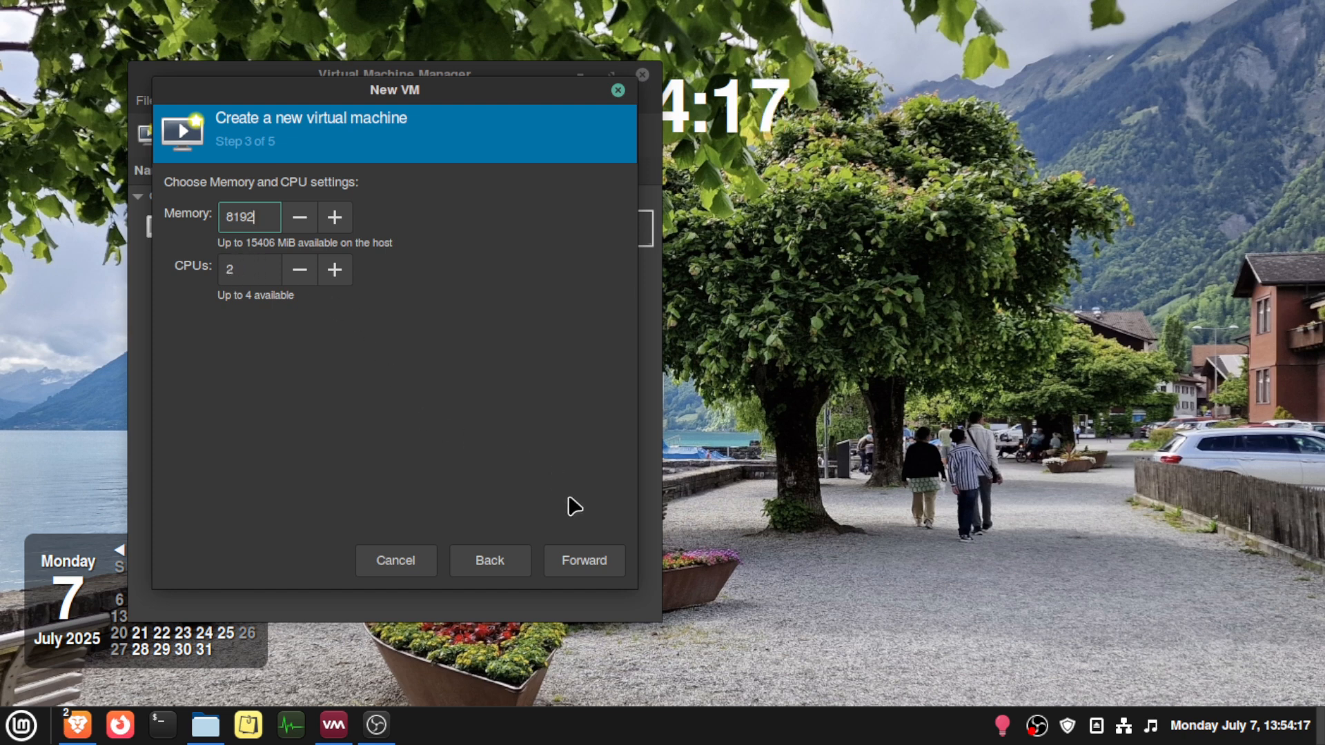
left_click(585, 562)
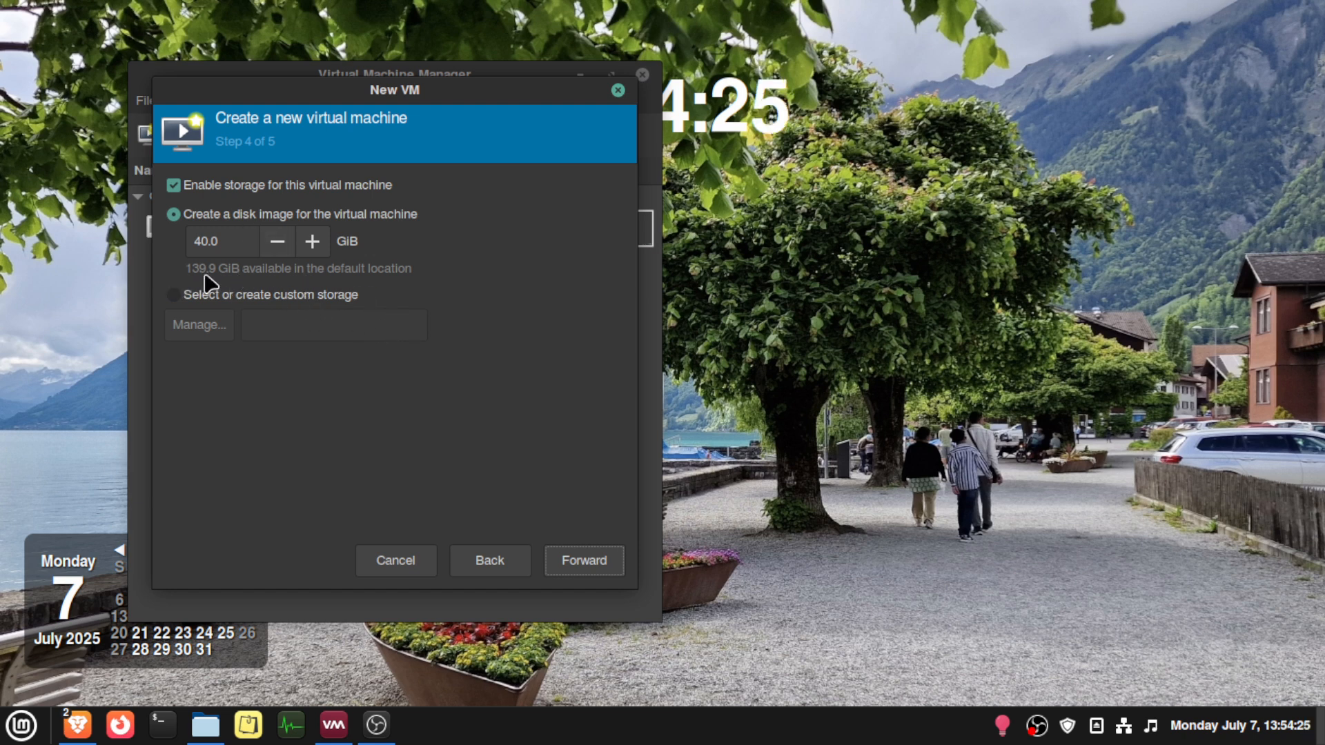
- Set the virtual machine's disk image size to 50 GiB and continue to the final step
left_click_drag(230, 241, 167, 243)
type("50")
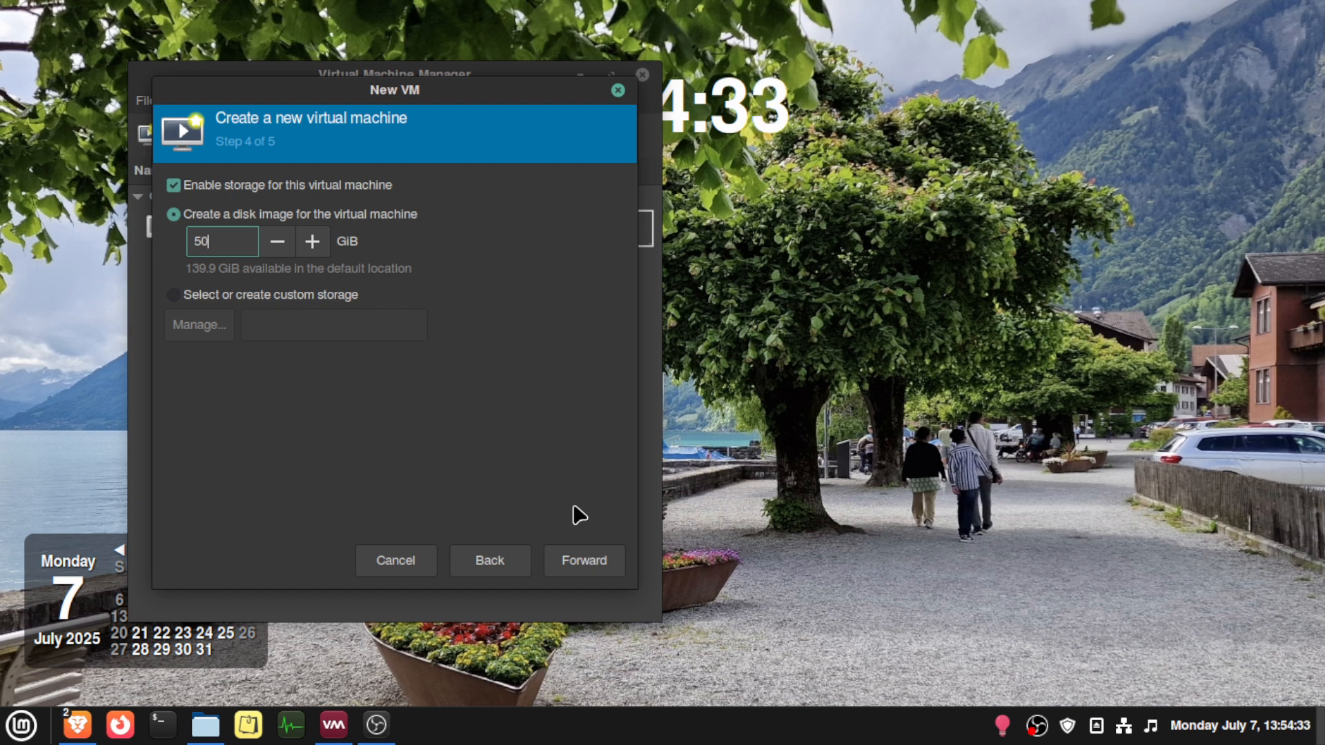
left_click(594, 563)
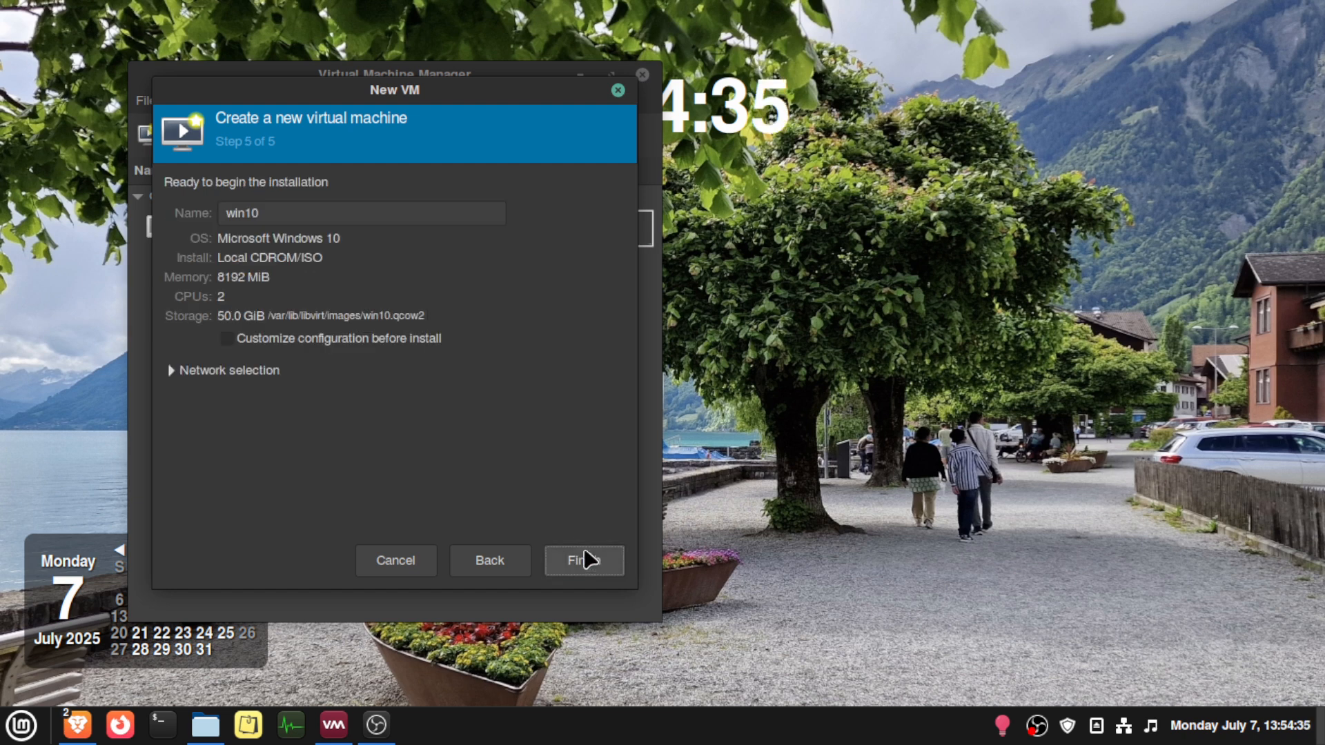
- Name the virtual machine win10-tutorial and finish creating it
left_click(312, 213)
type("-")
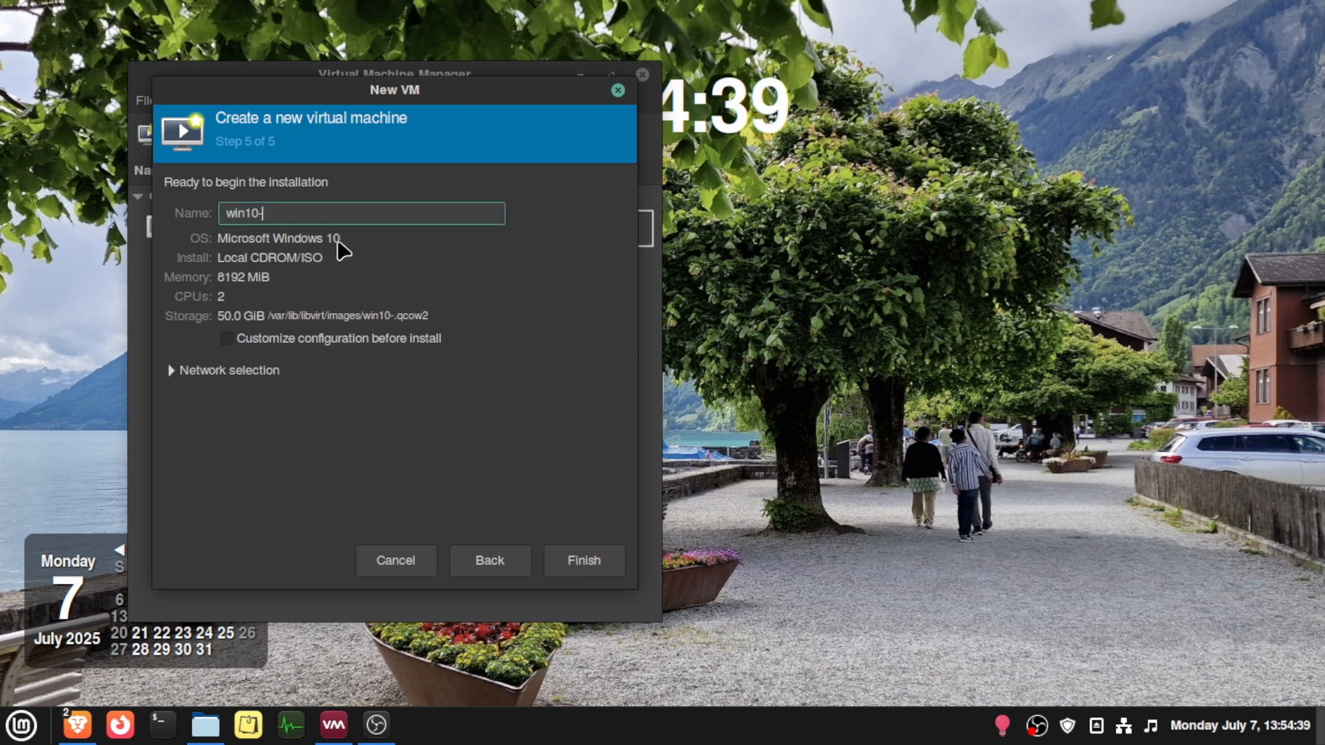
type("tutorial")
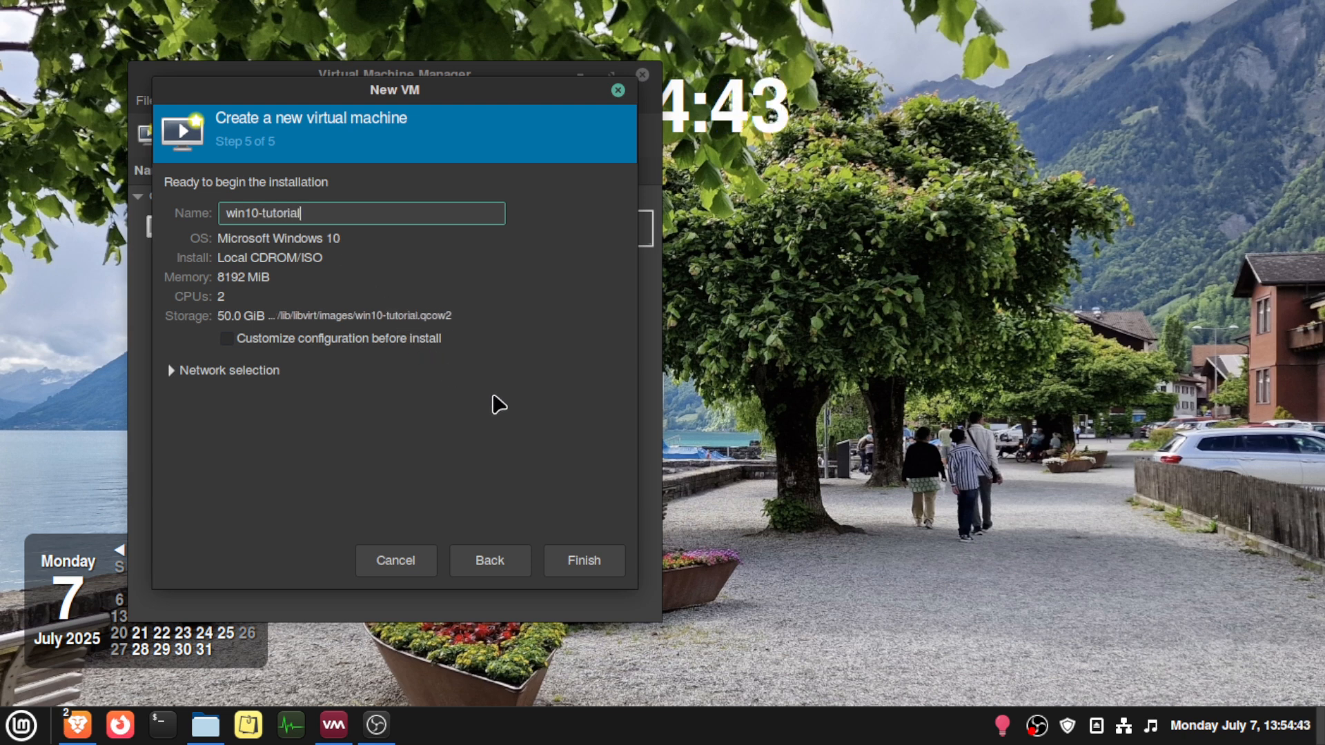
left_click(604, 568)
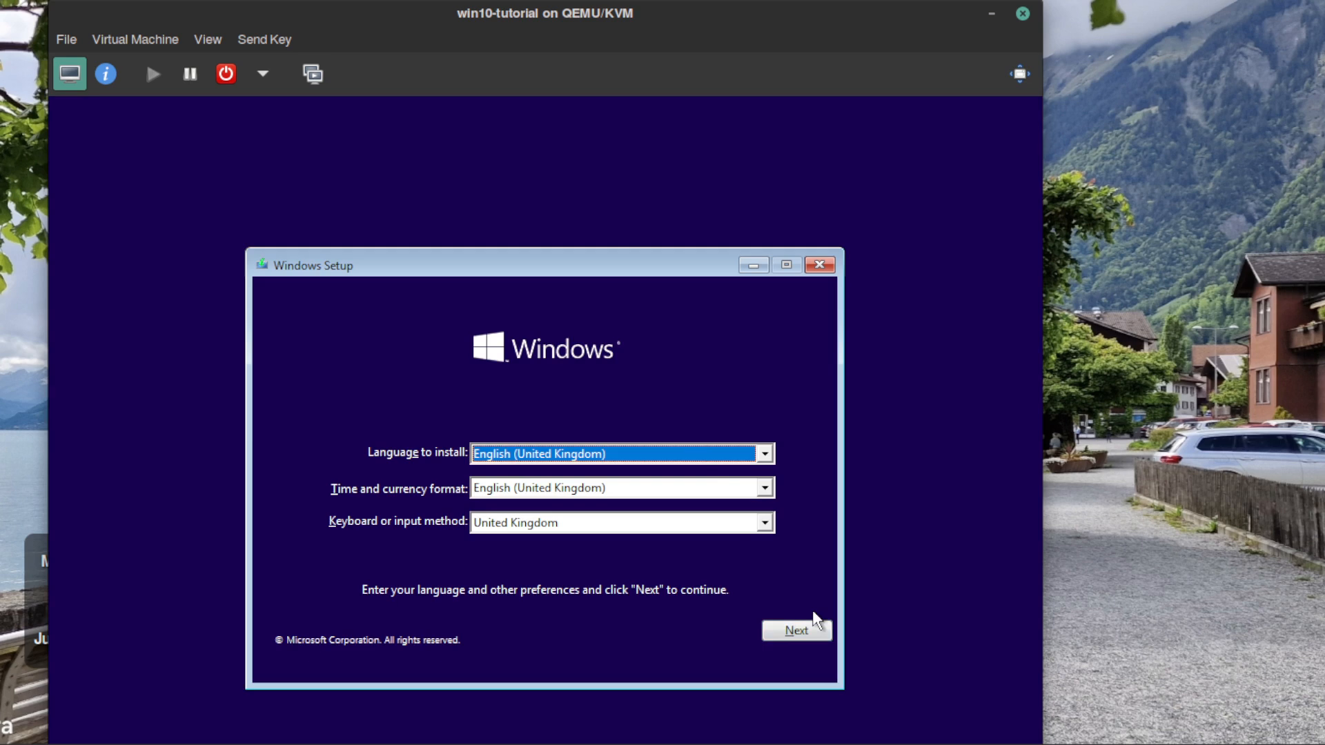
- Start installing Windows with the English (United Kingdom) language settings and display the virtual machine in full screen
left_click(800, 631)
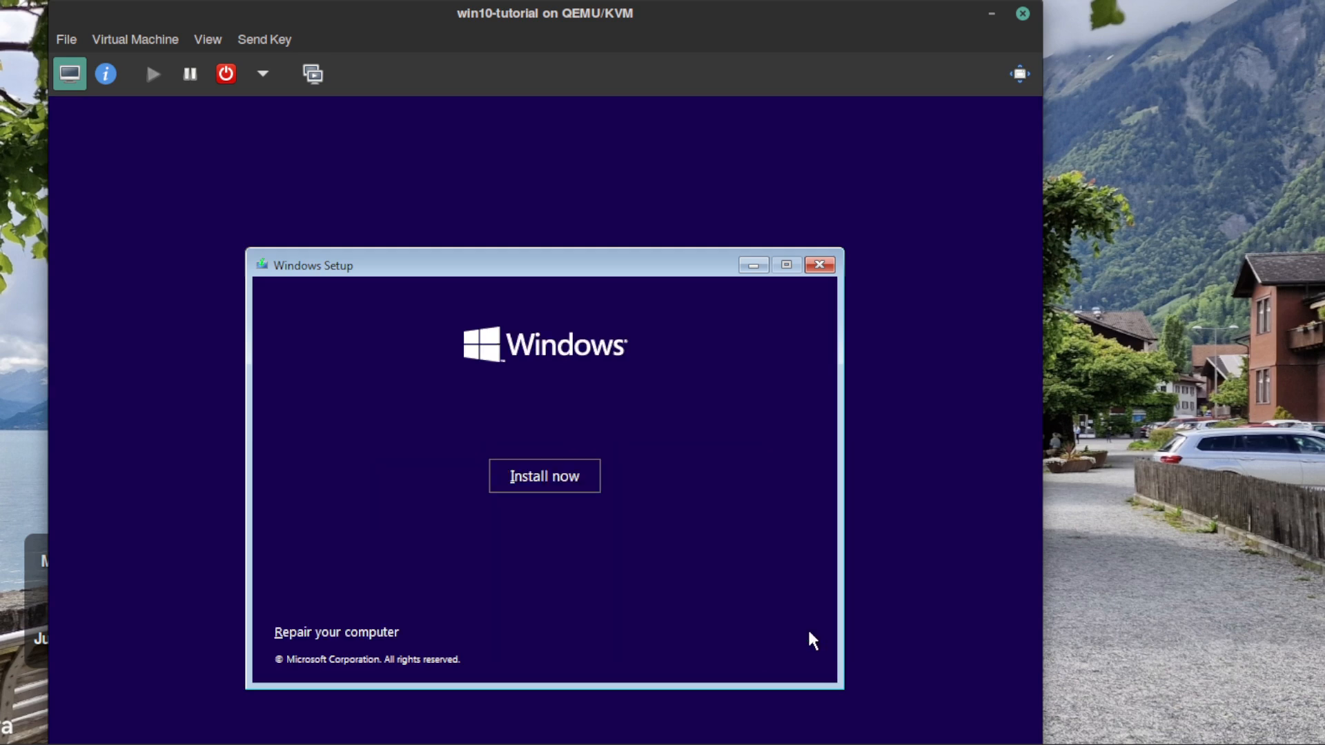
left_click(552, 487)
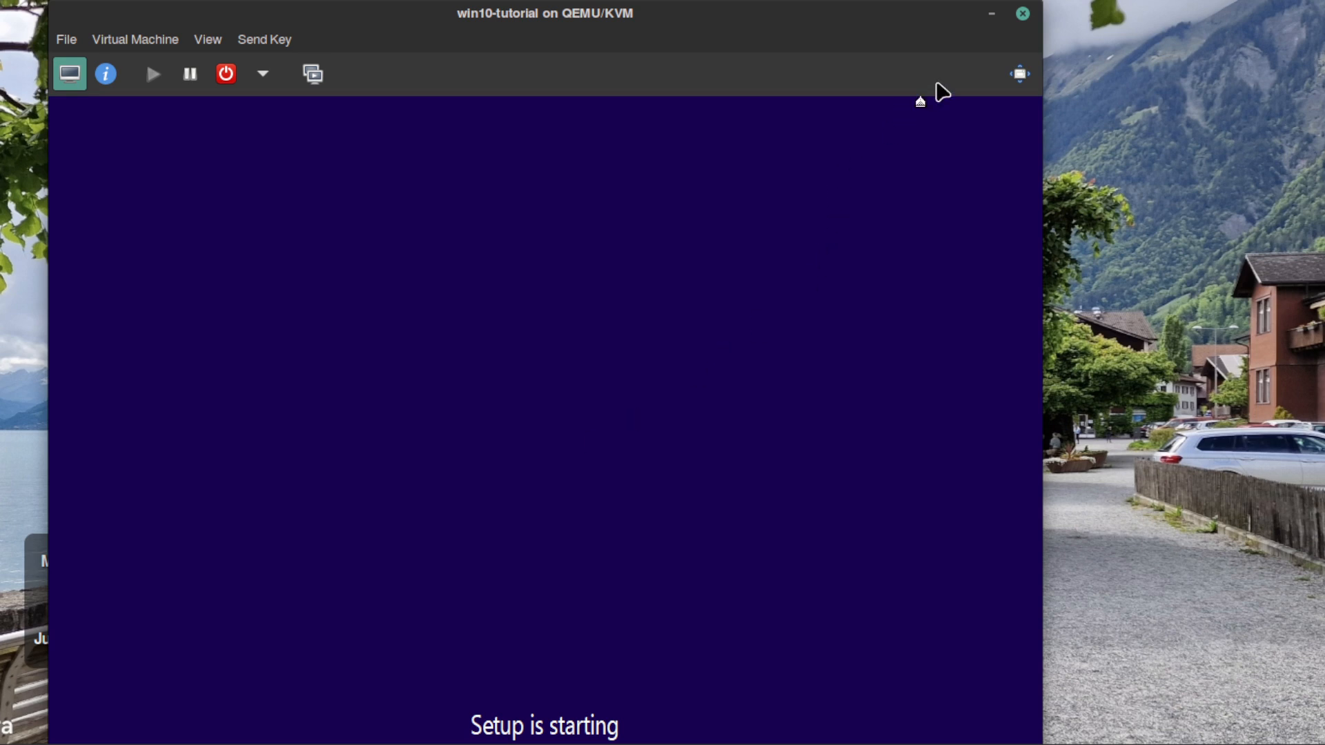
left_click(1021, 75)
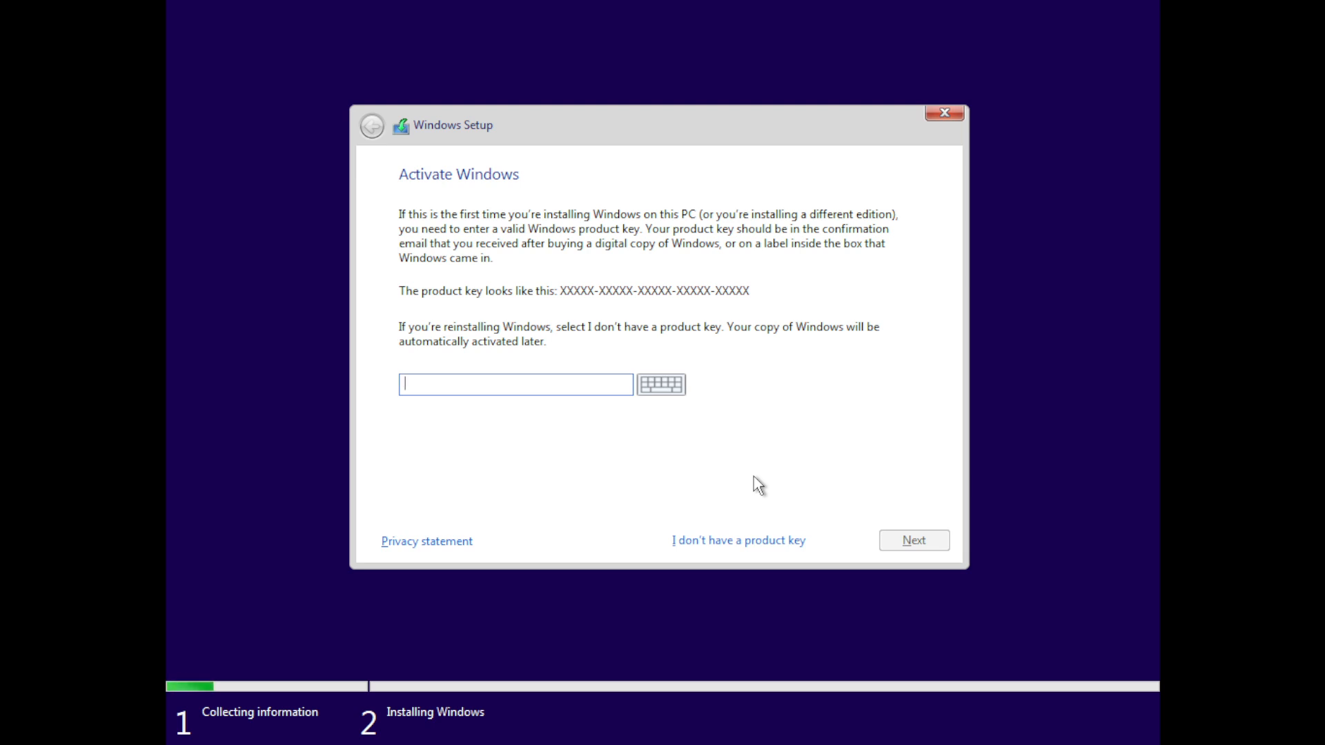
- Choose the Windows 10 Home edition without entering a product key and accept the licence terms
left_click(750, 540)
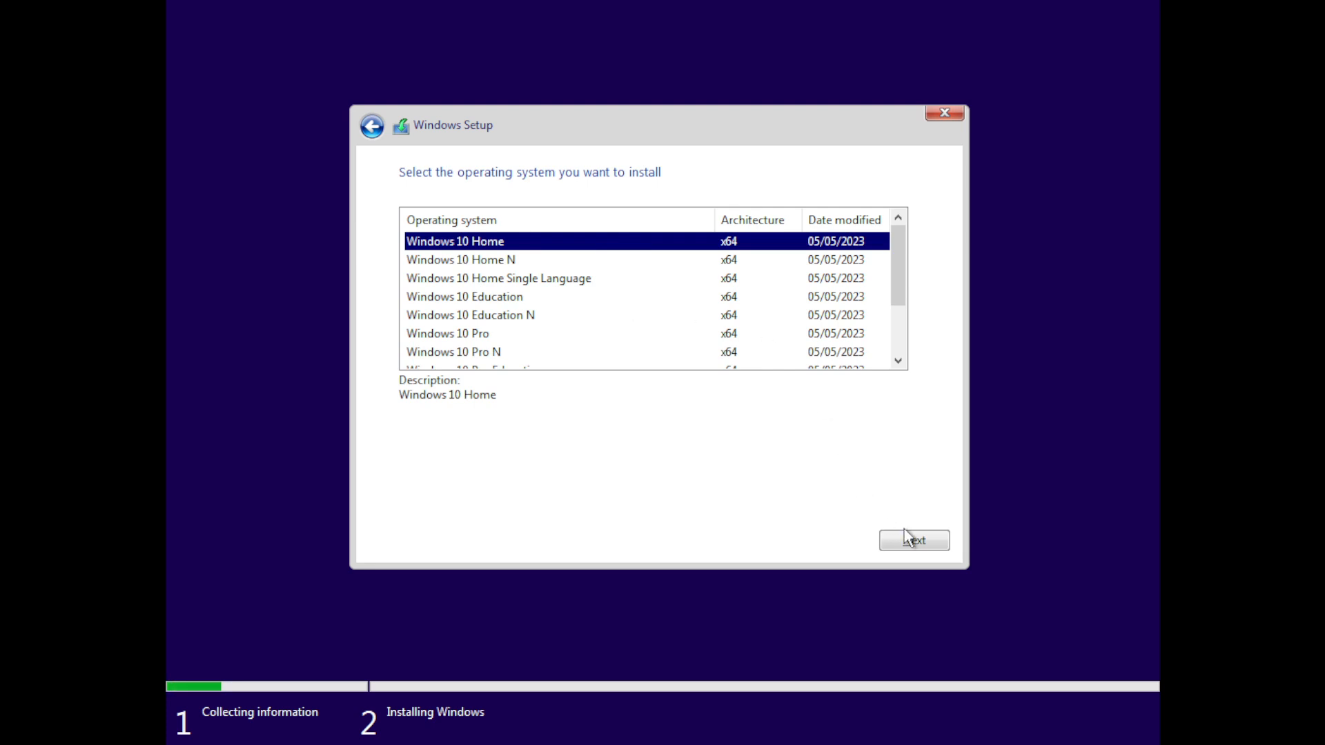
left_click(926, 540)
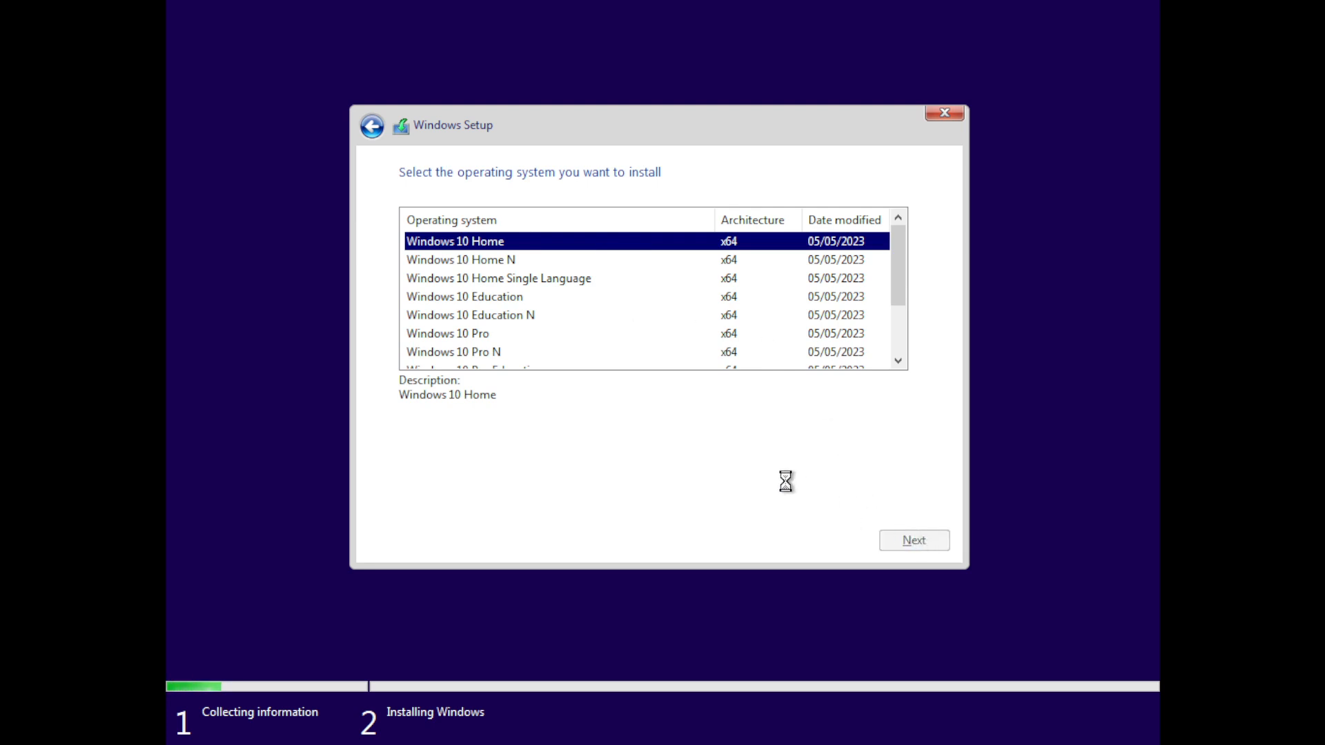
left_click(513, 498)
left_click(931, 542)
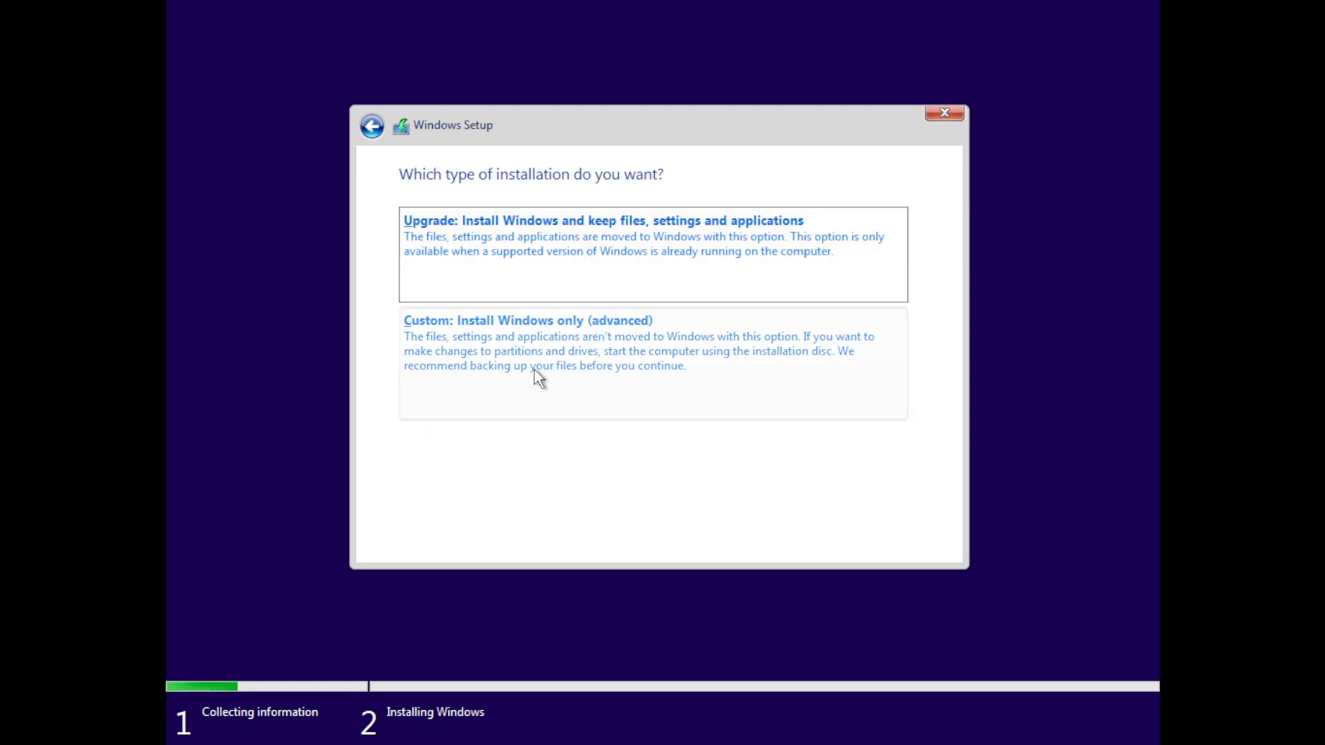
- Start a custom installation of Windows on the Drive 0 unallocated space
left_click(585, 360)
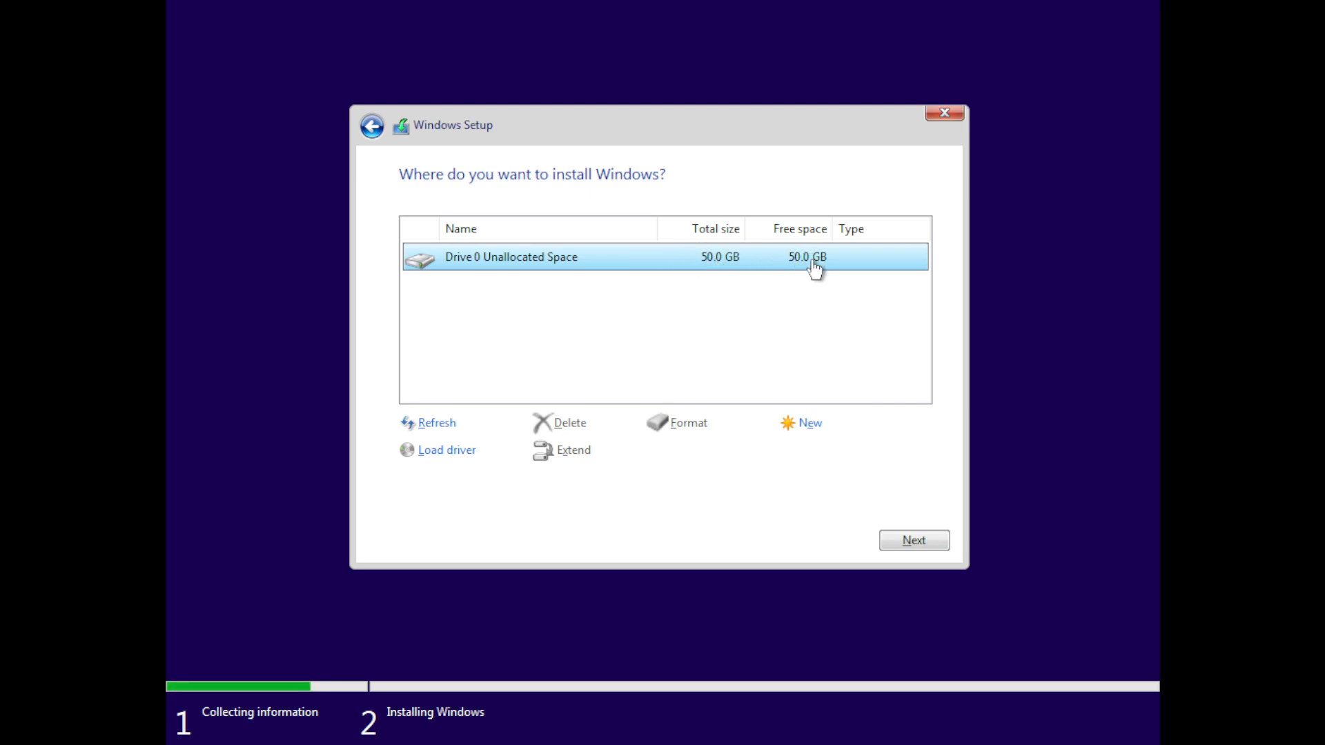
left_click(923, 543)
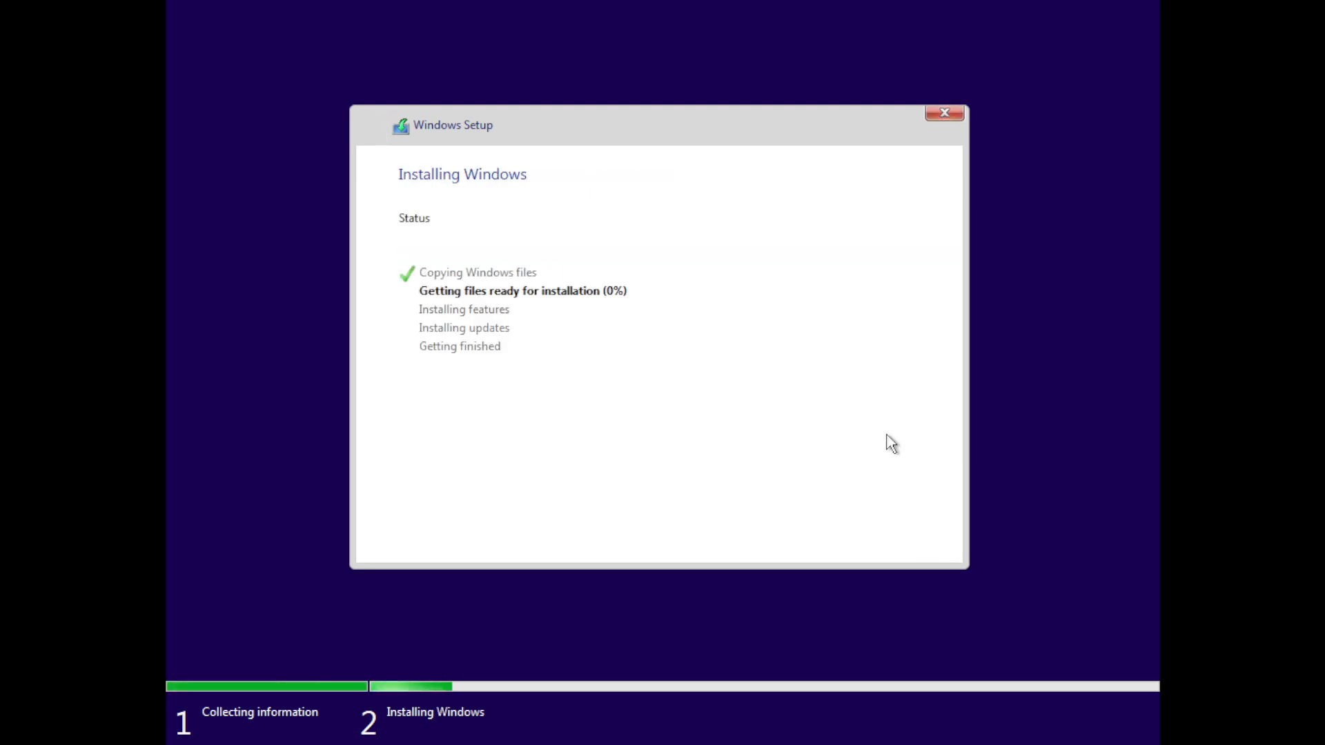
- Leave full screen and shut down the win10-tutorial virtual machine
left_click(645, 14)
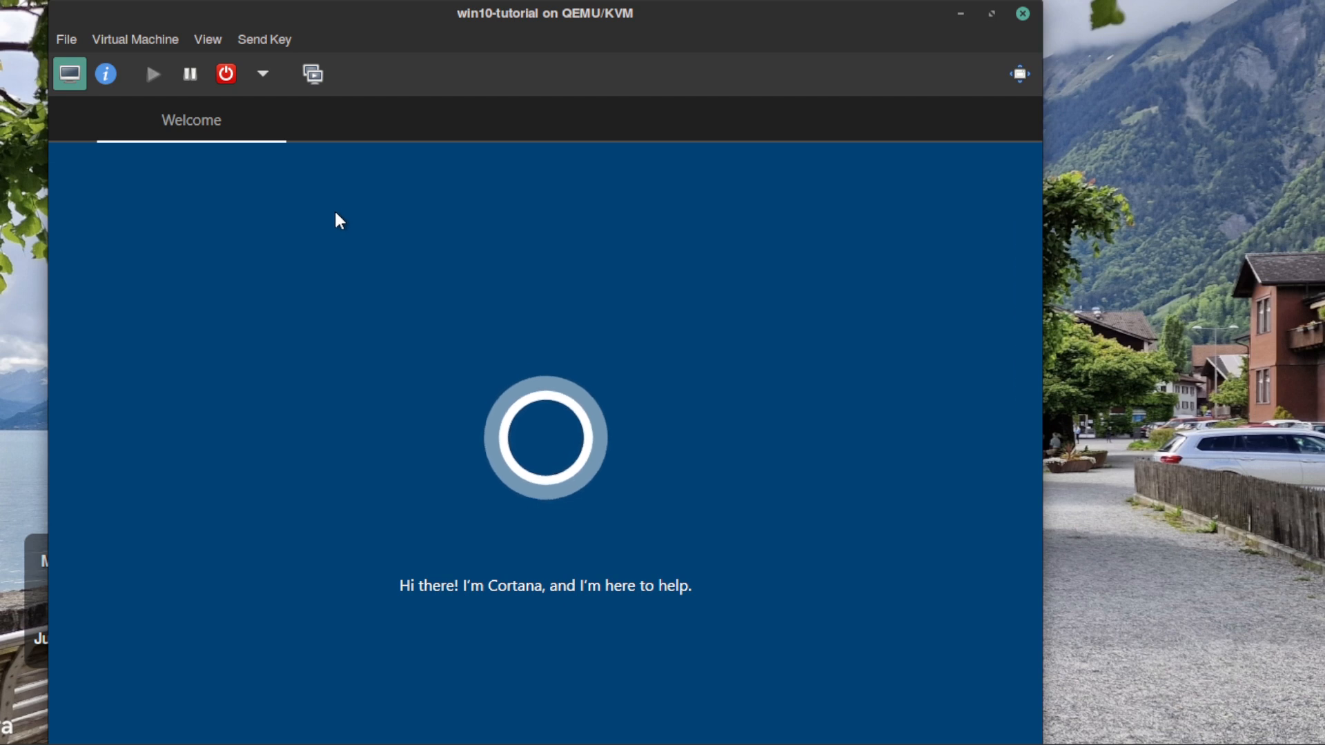
left_click(190, 73)
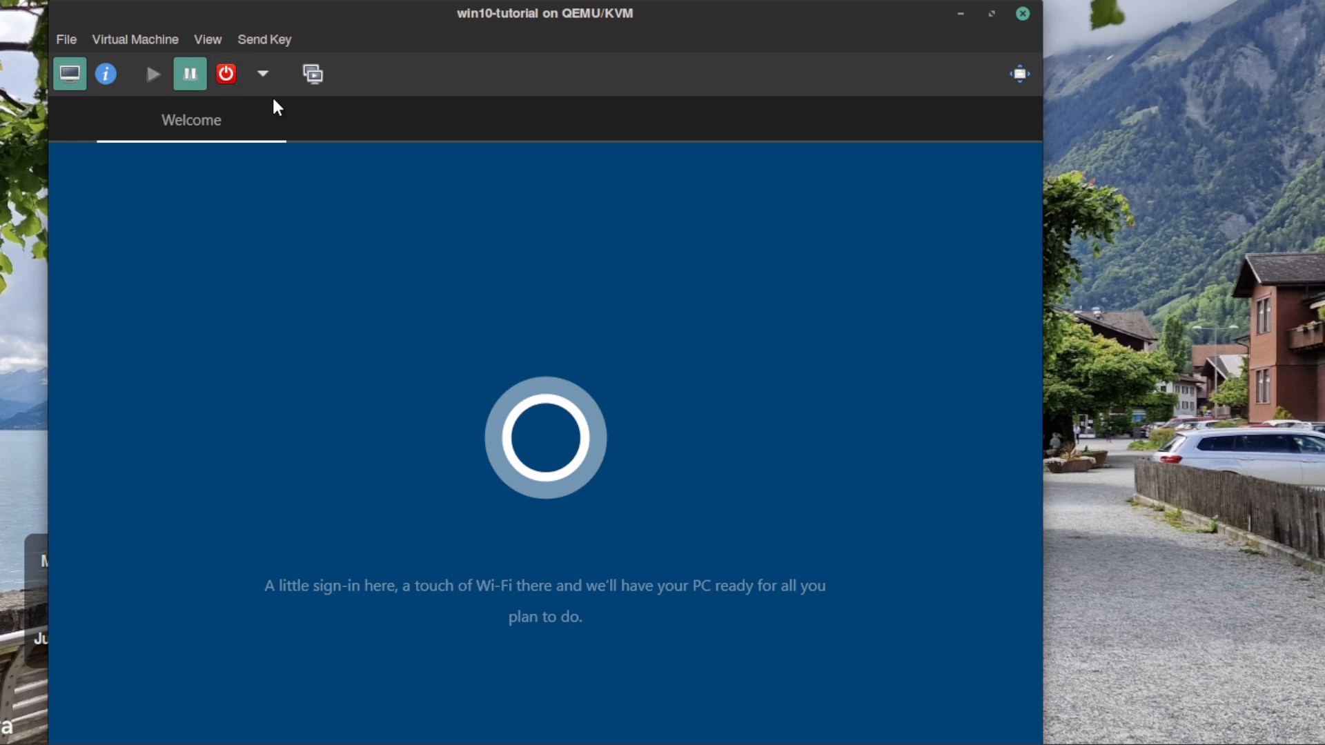
left_click(263, 74)
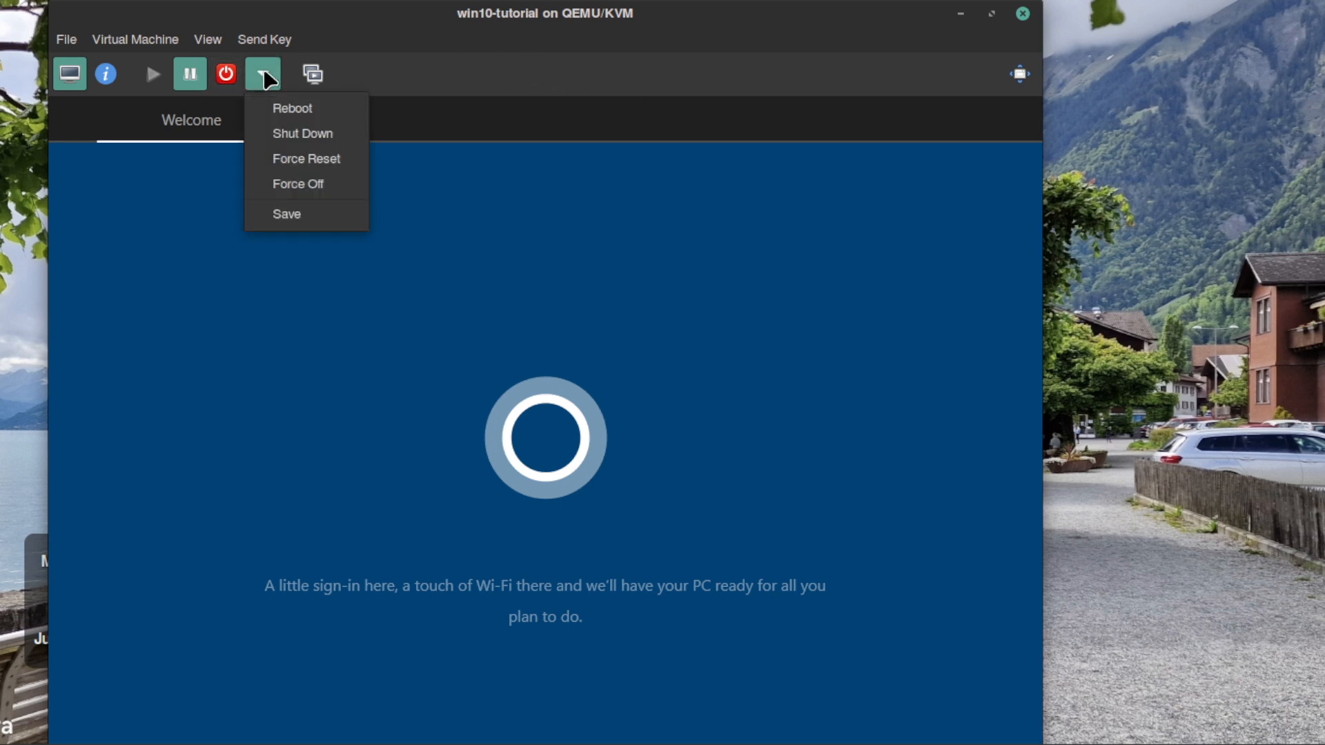
left_click(312, 134)
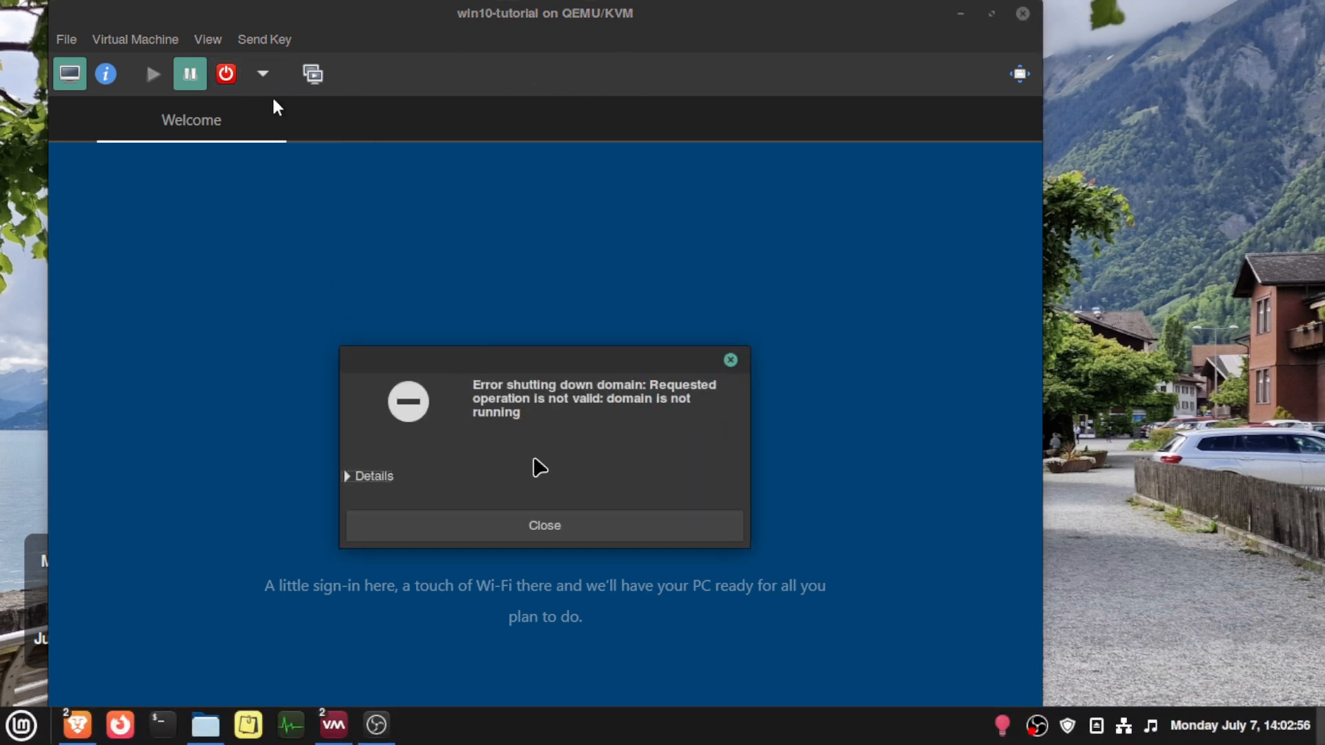
left_click(587, 528)
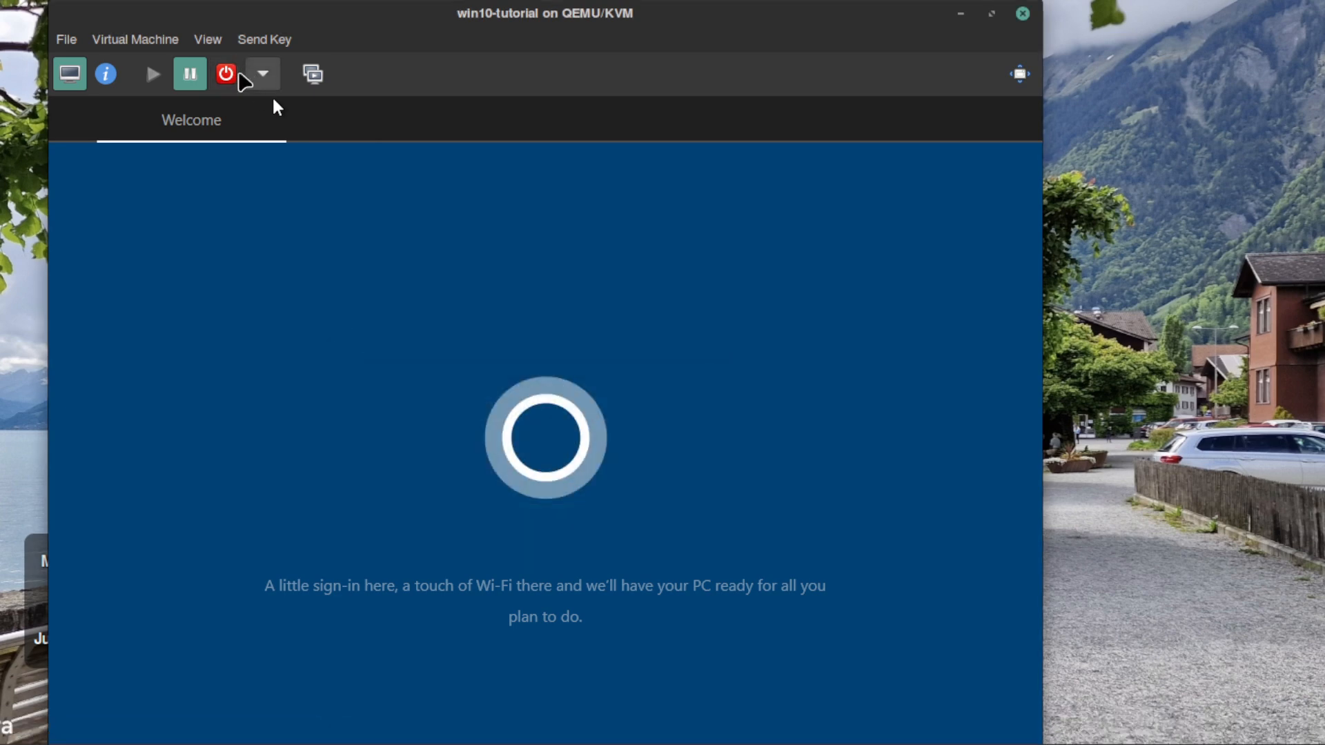
left_click(191, 76)
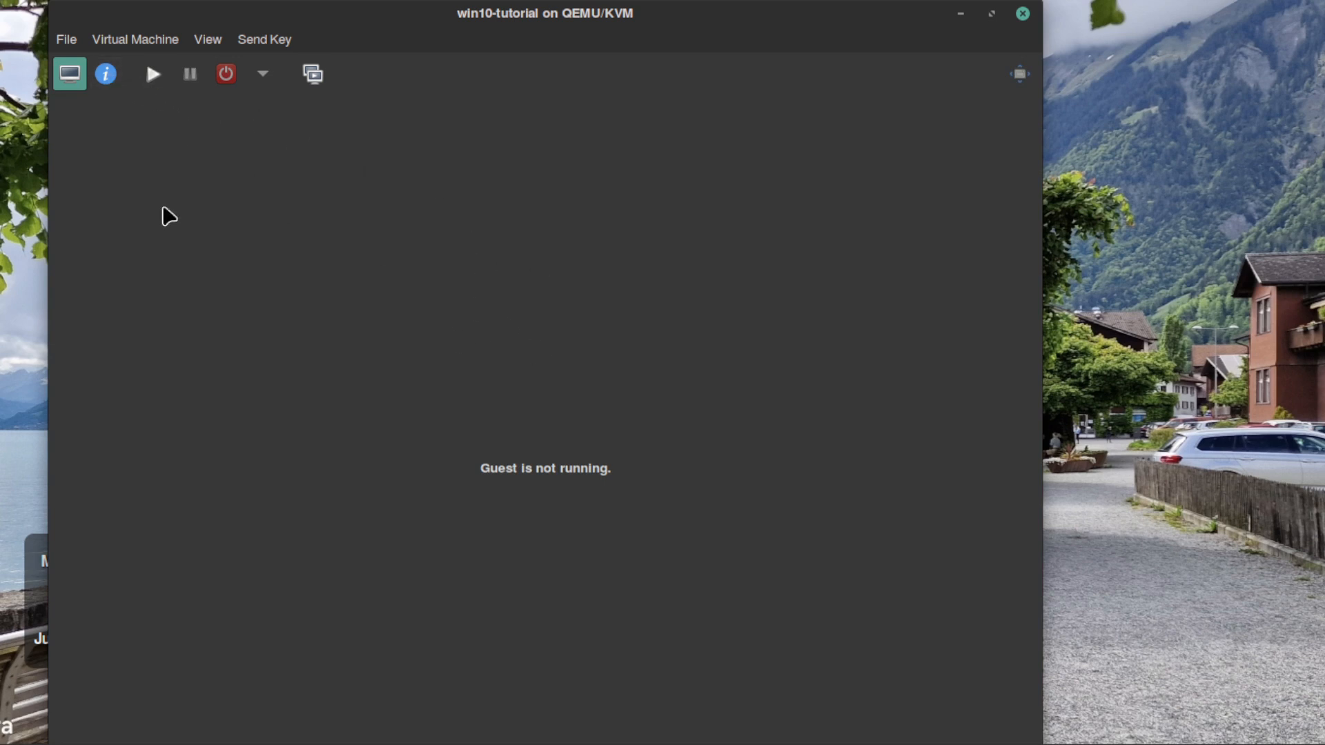
- Deactivate the link state of the virtual machine's network interface in its hardware details and apply the change
left_click(107, 75)
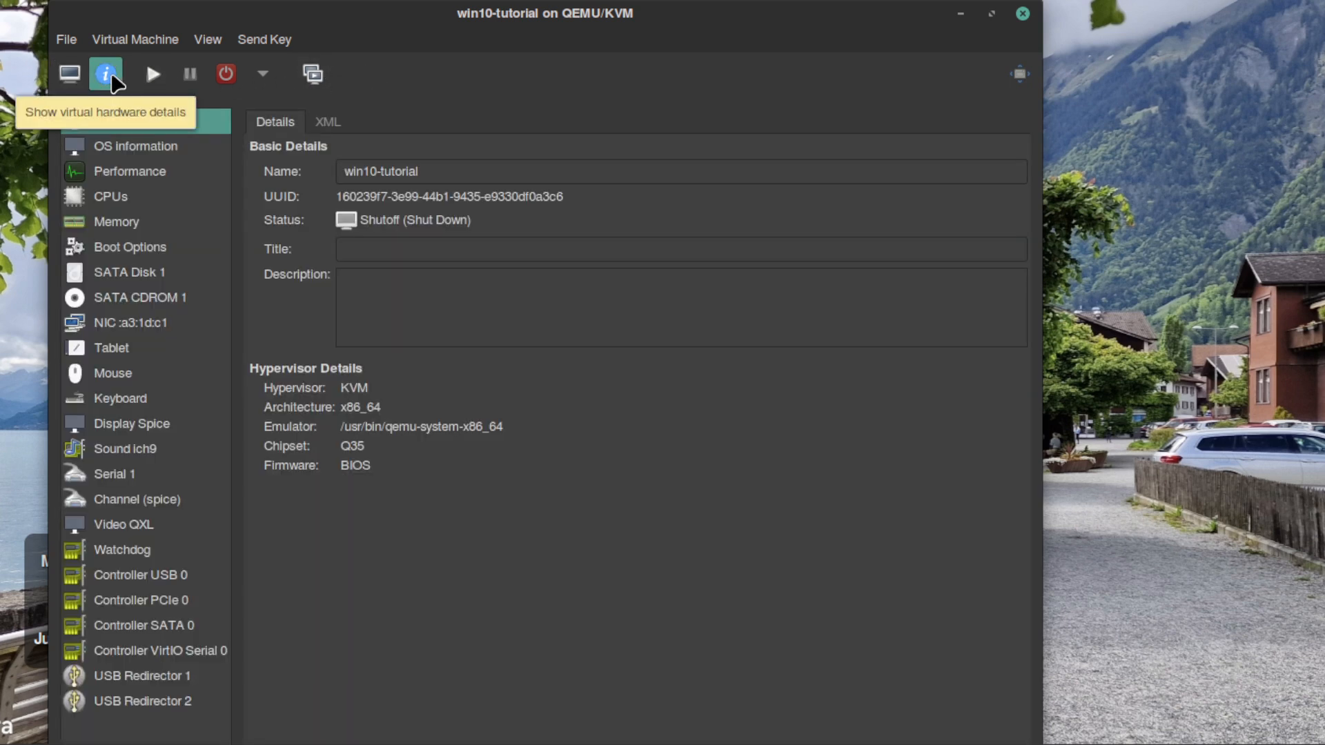
left_click(135, 324)
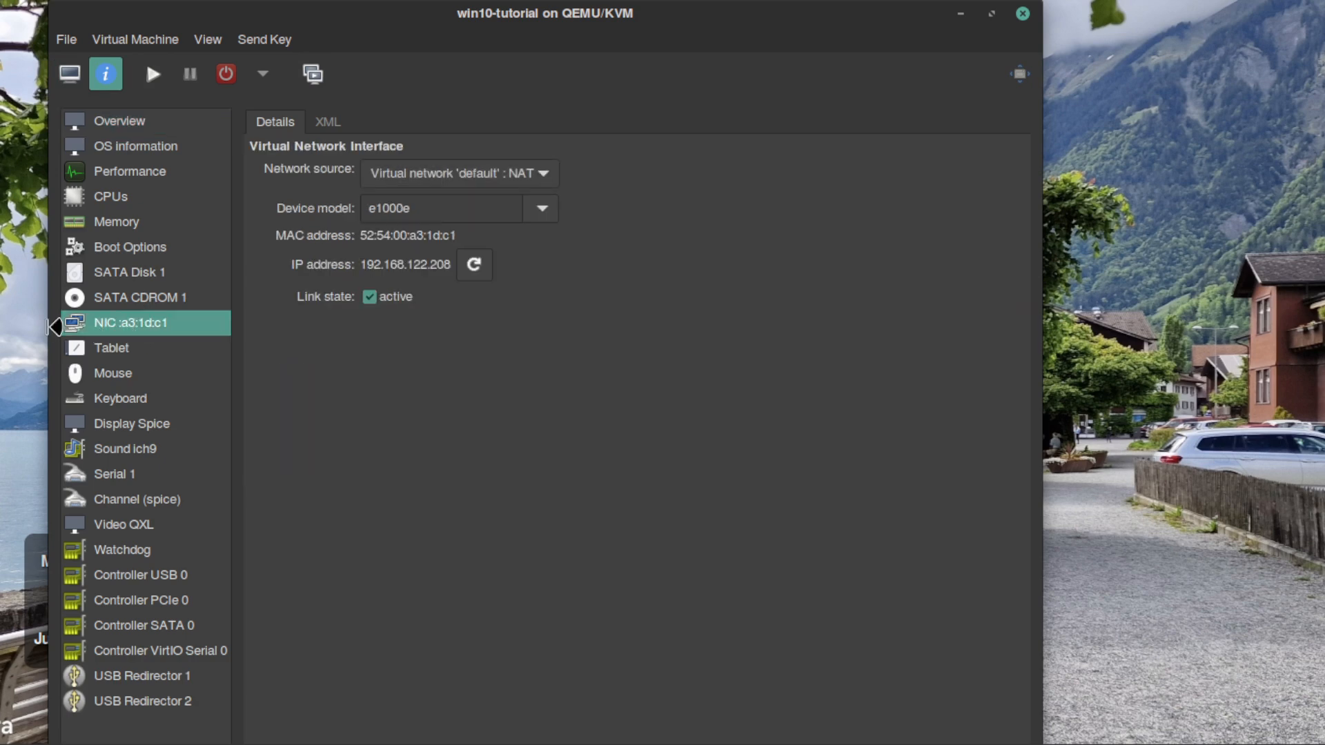
left_click(371, 298)
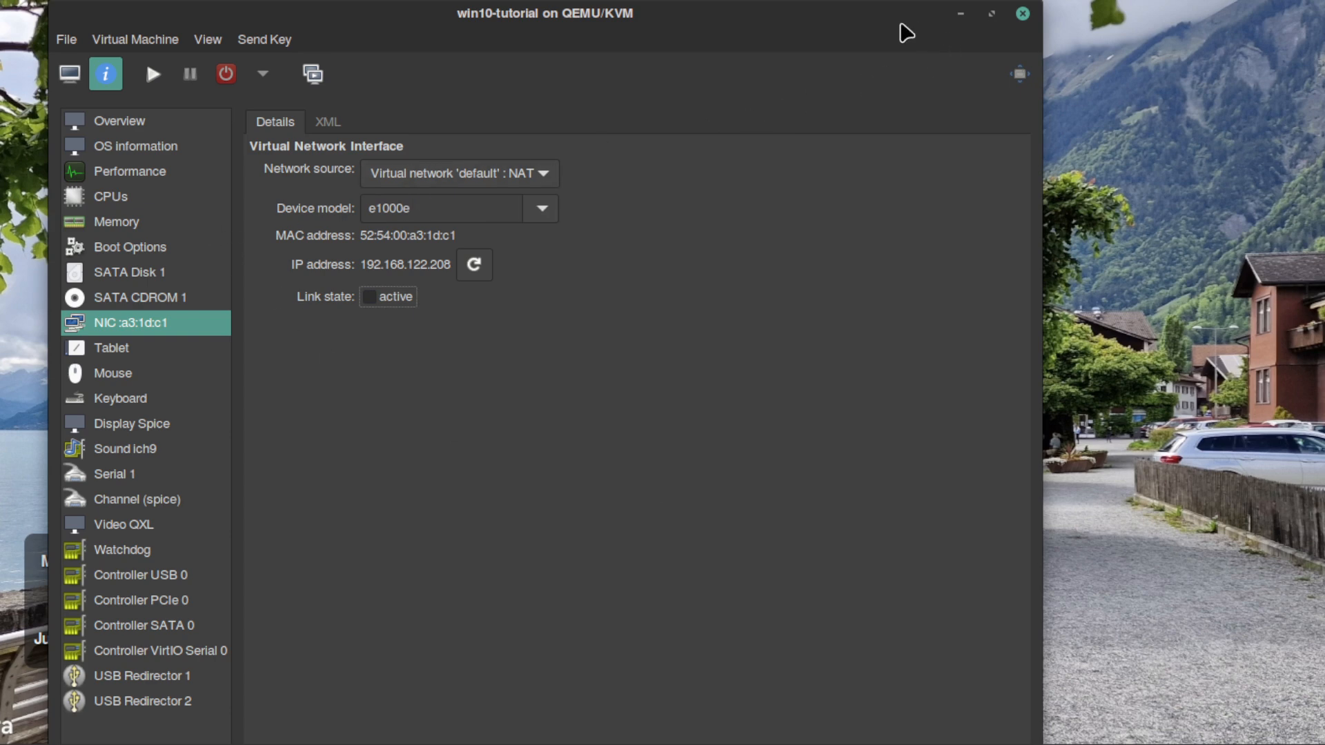
left_click_drag(58, 8, 73, 58)
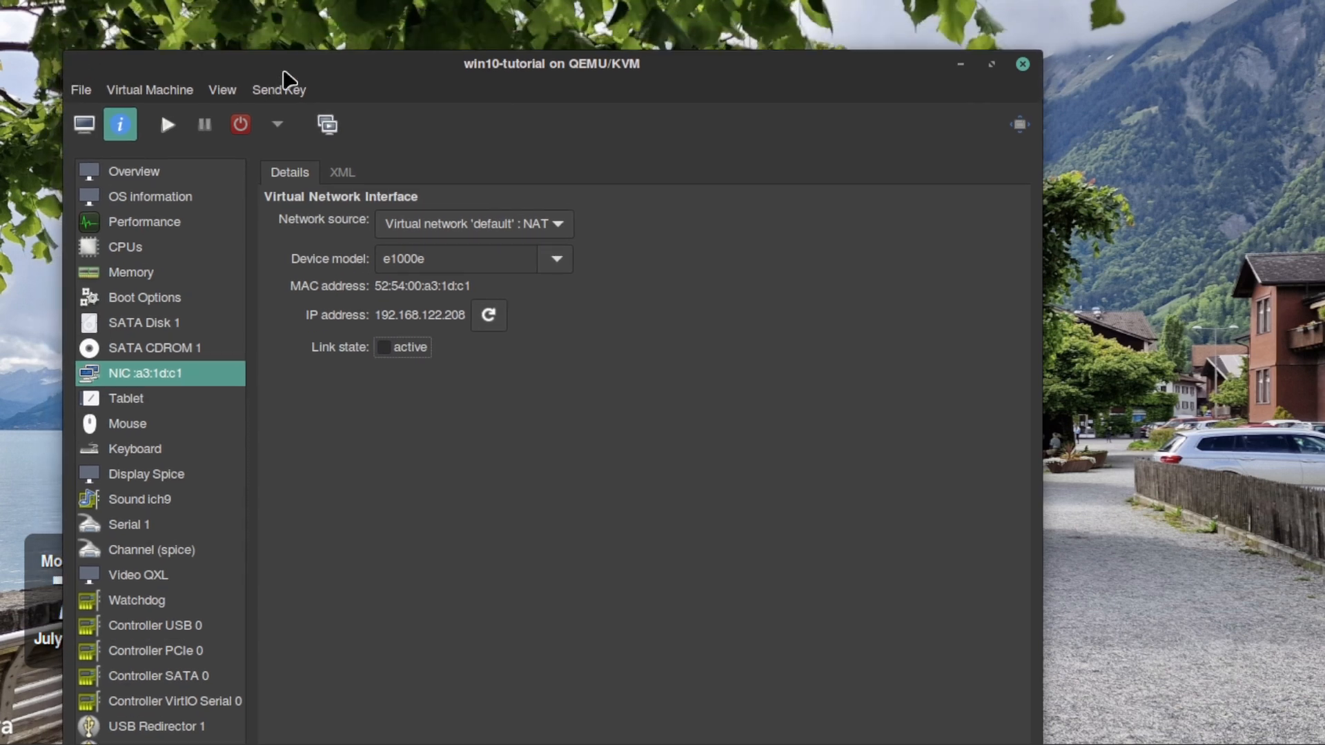
left_click_drag(371, 99, 343, 6)
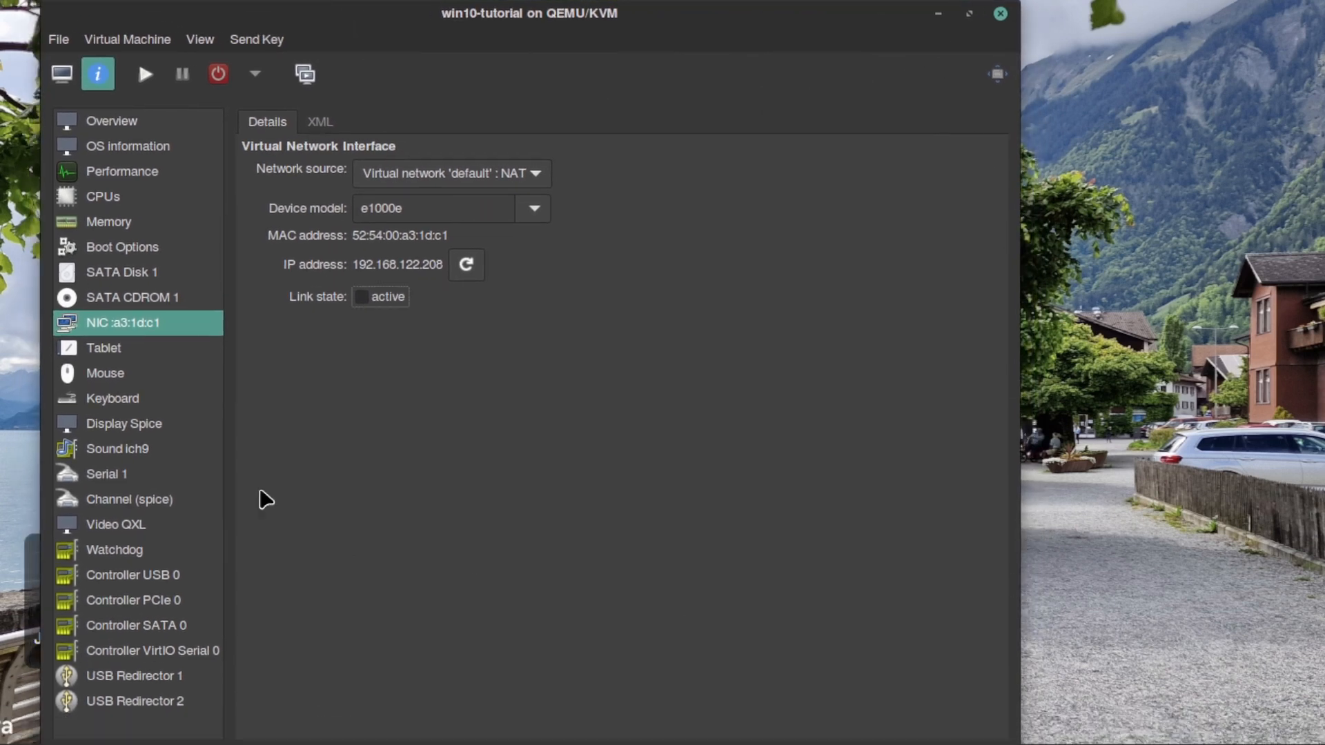
left_click_drag(366, 18, 343, 84)
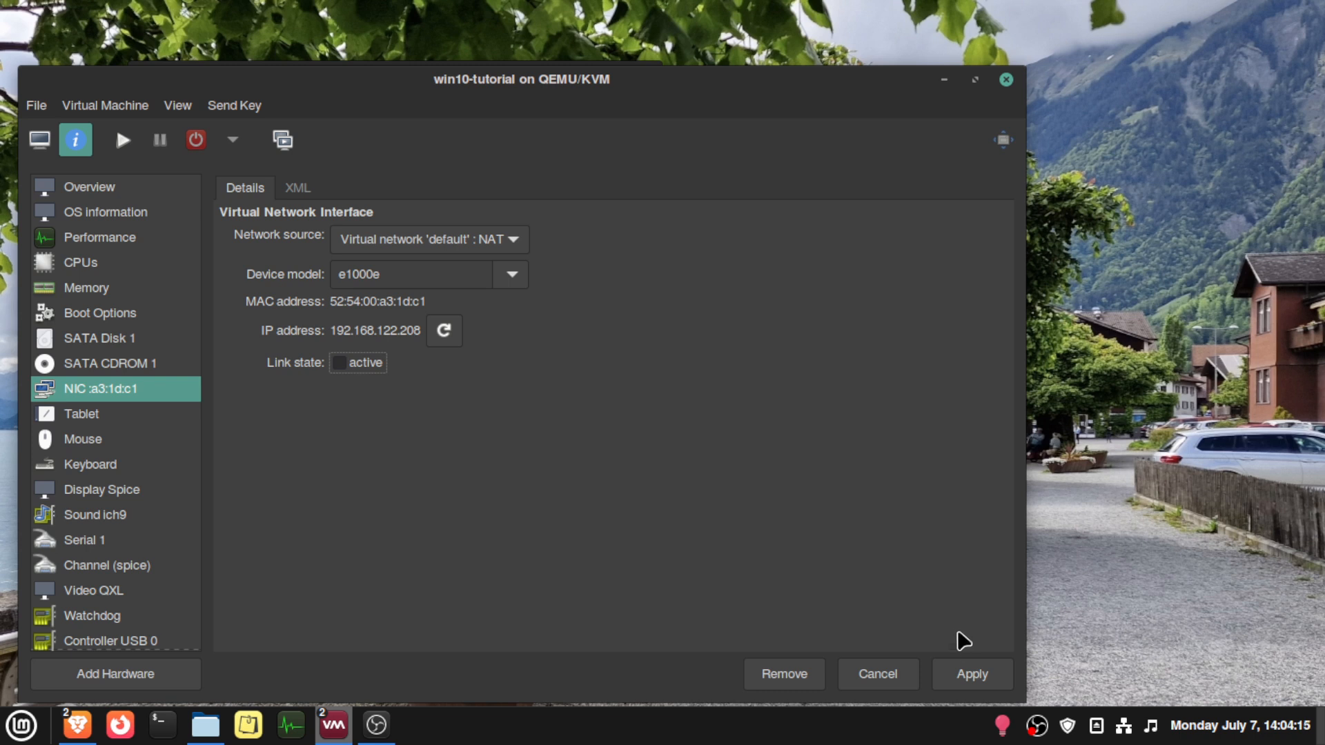
left_click(978, 679)
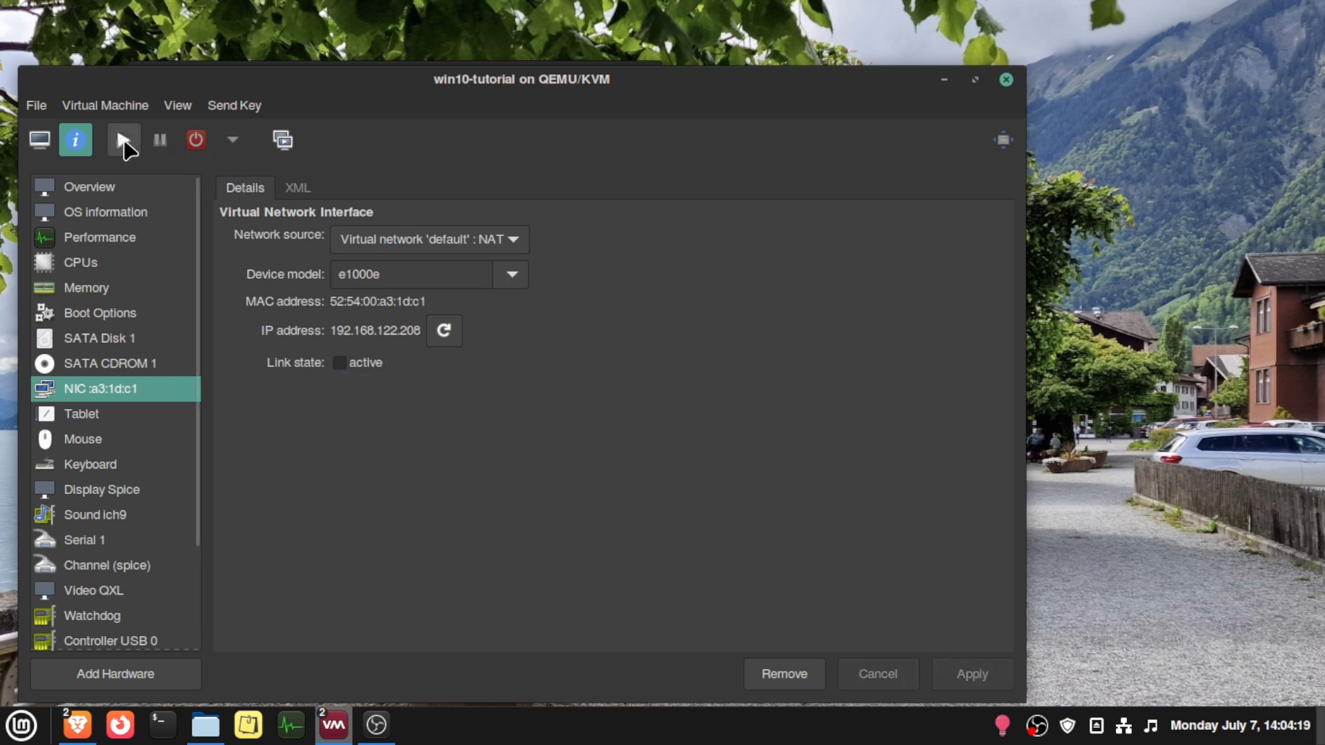
- Start the virtual machine from its console view and enlarge the console window
left_click(34, 149)
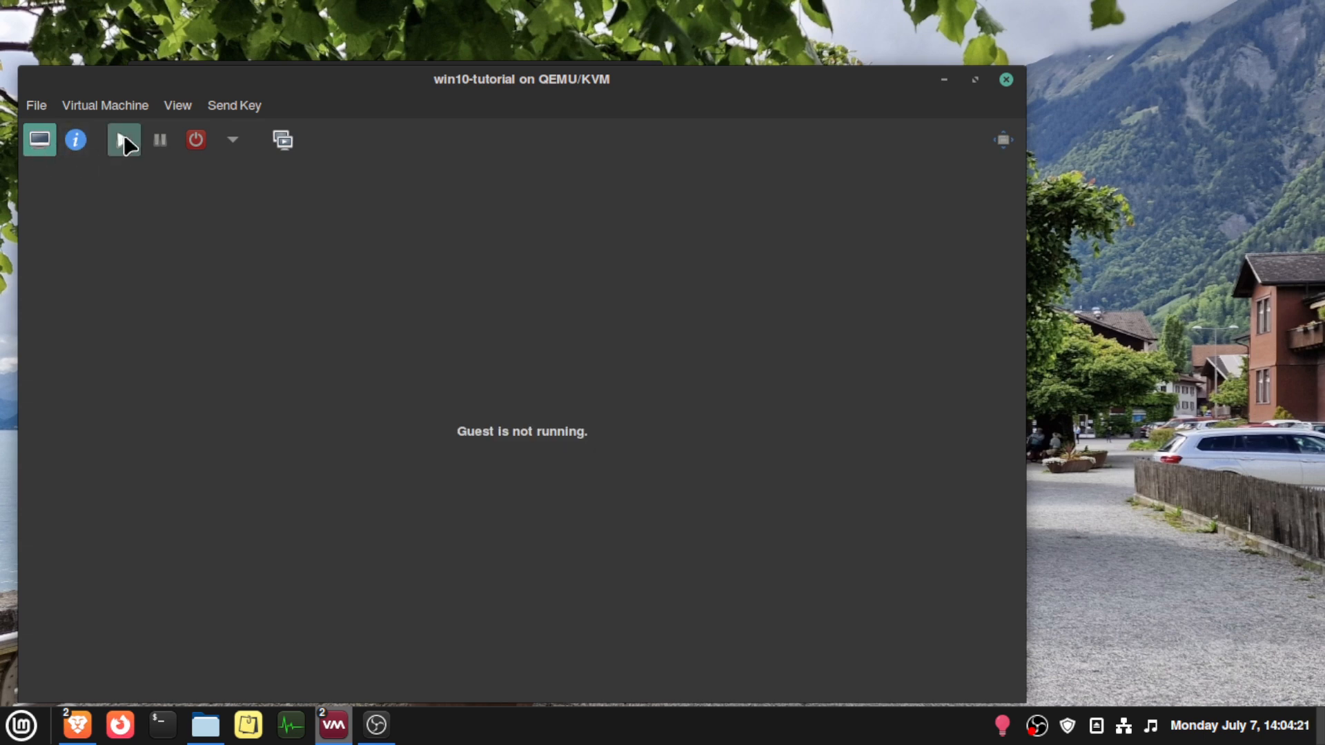
left_click_drag(416, 91, 472, 56)
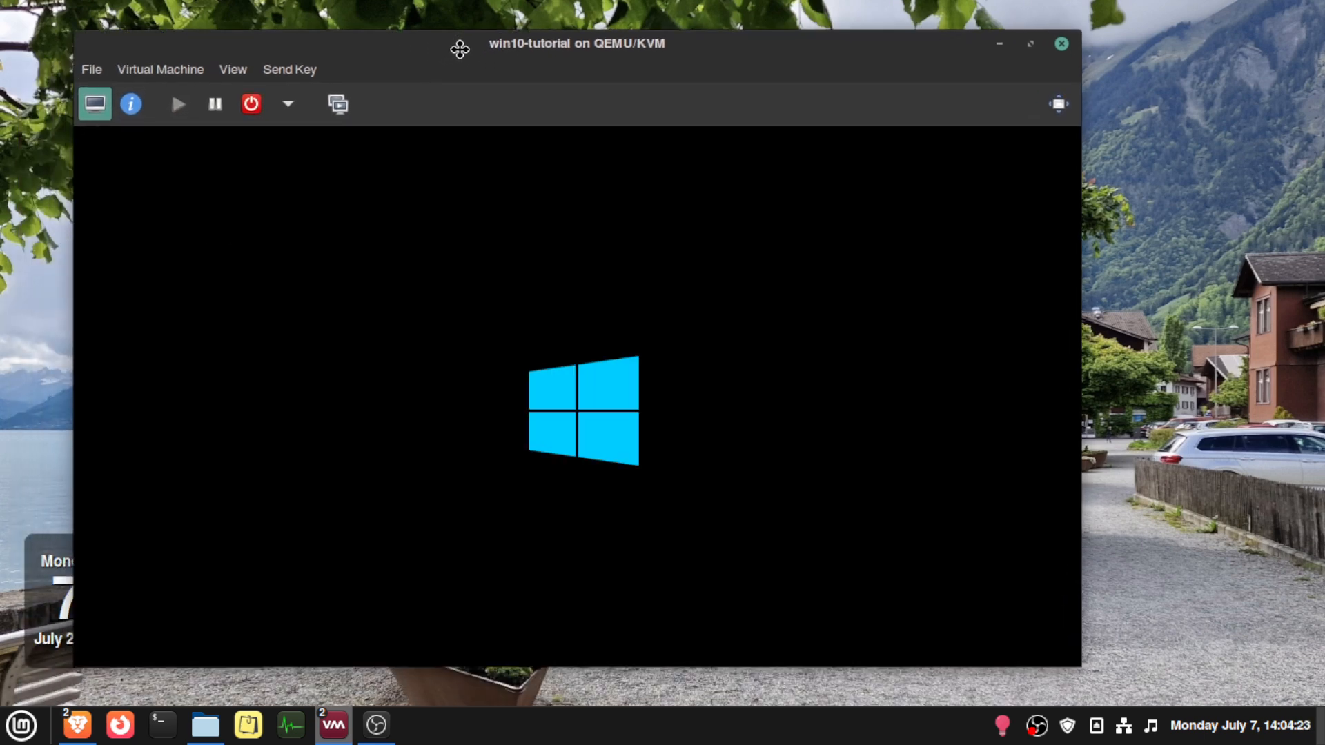
left_click_drag(74, 30, 60, 4)
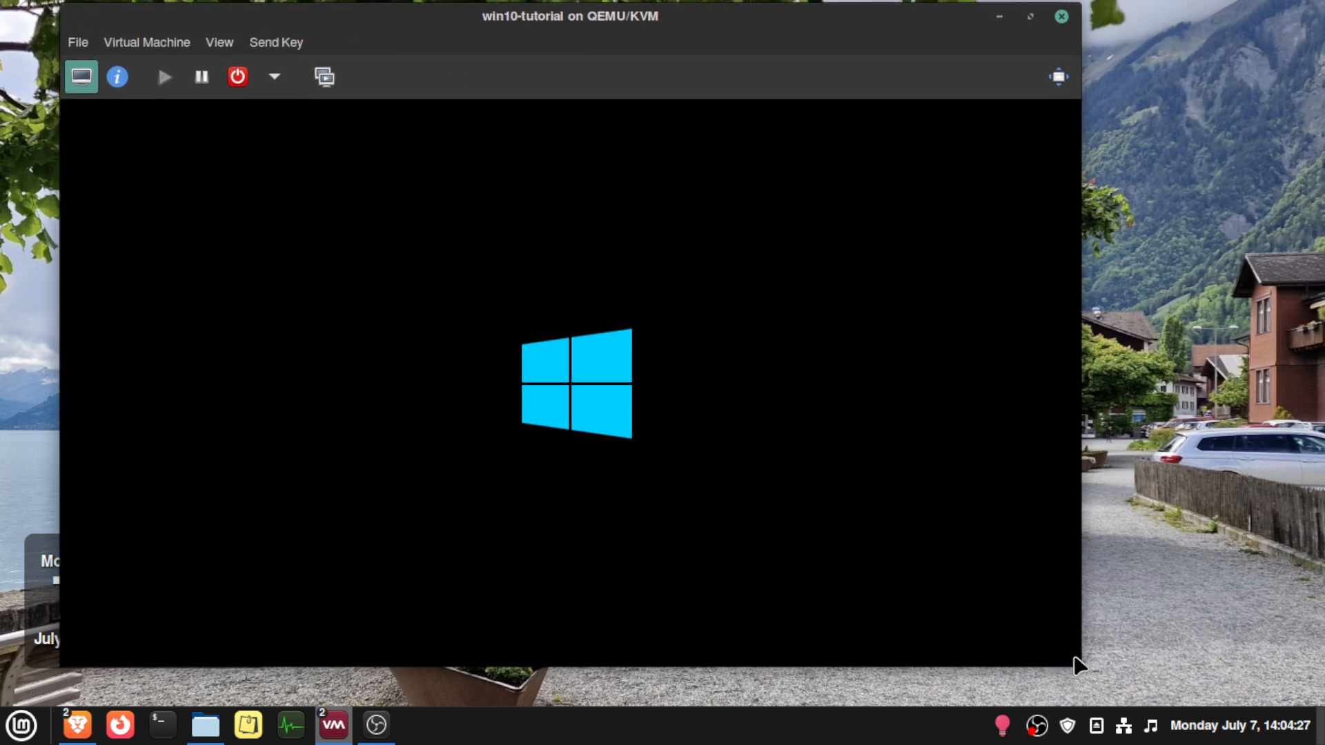
left_click_drag(1074, 655, 1050, 744)
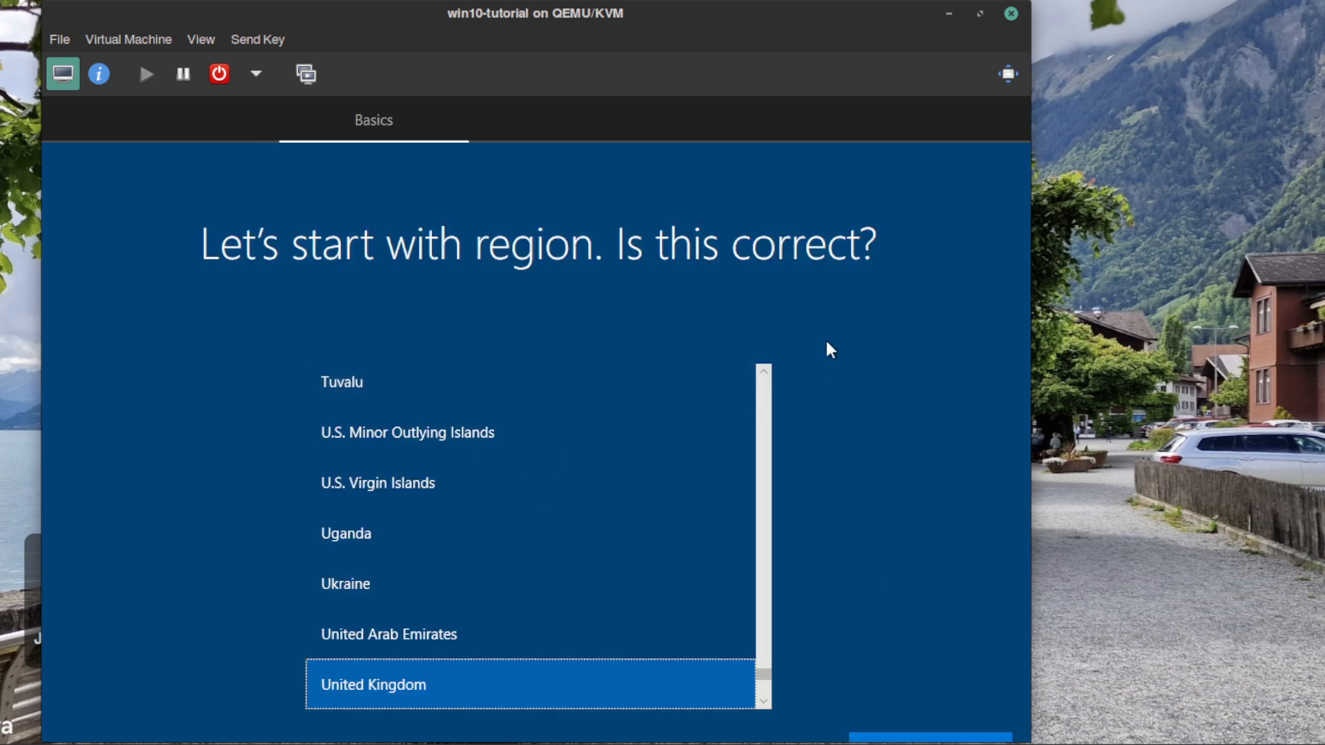
- Display the virtual machine in full screen and confirm United Kingdom as both the region and the keyboard layout
left_click(1008, 74)
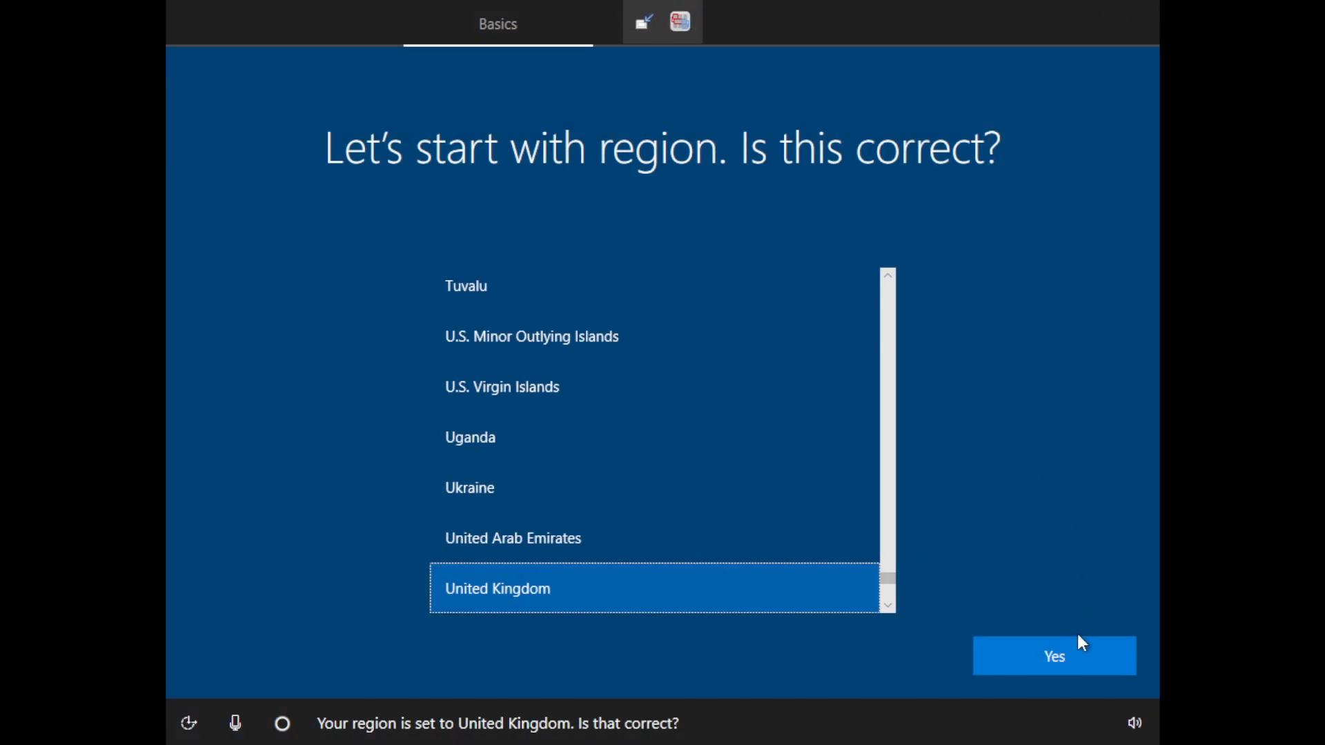
left_click(1067, 653)
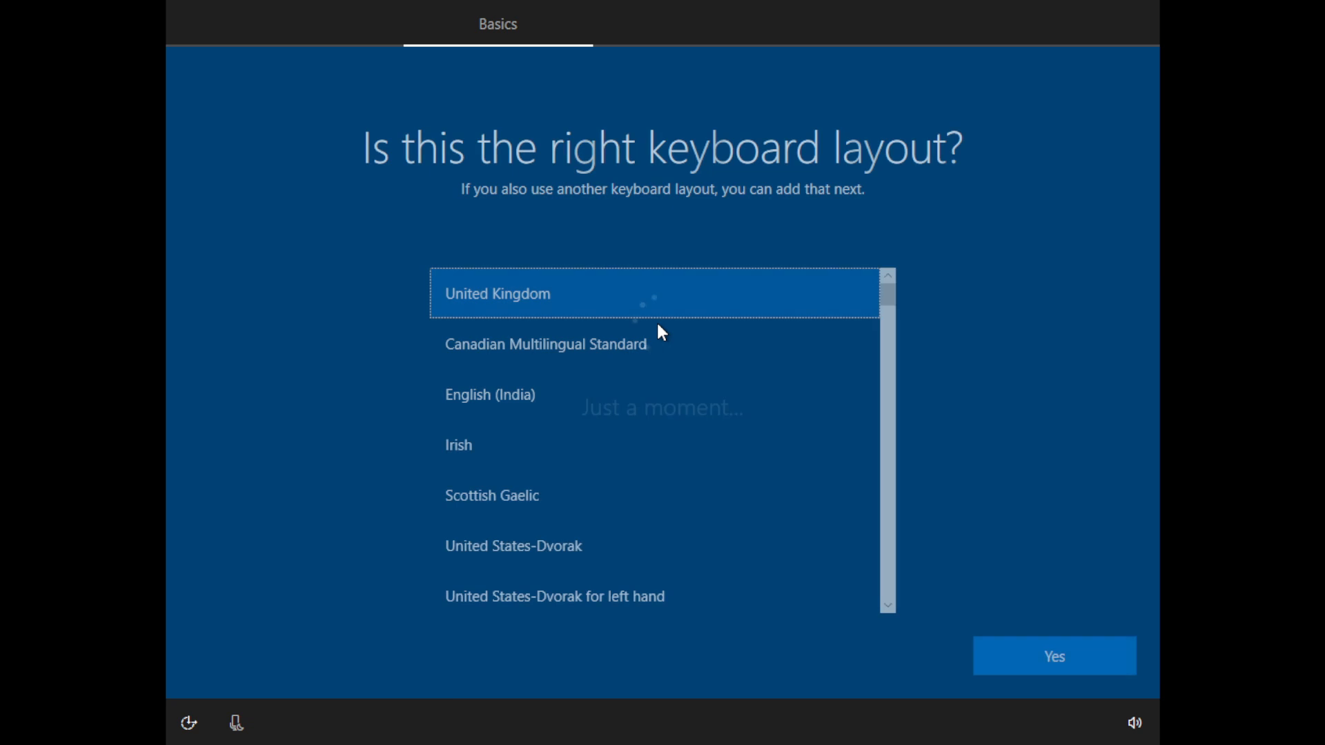
left_click(1080, 654)
left_click(1070, 661)
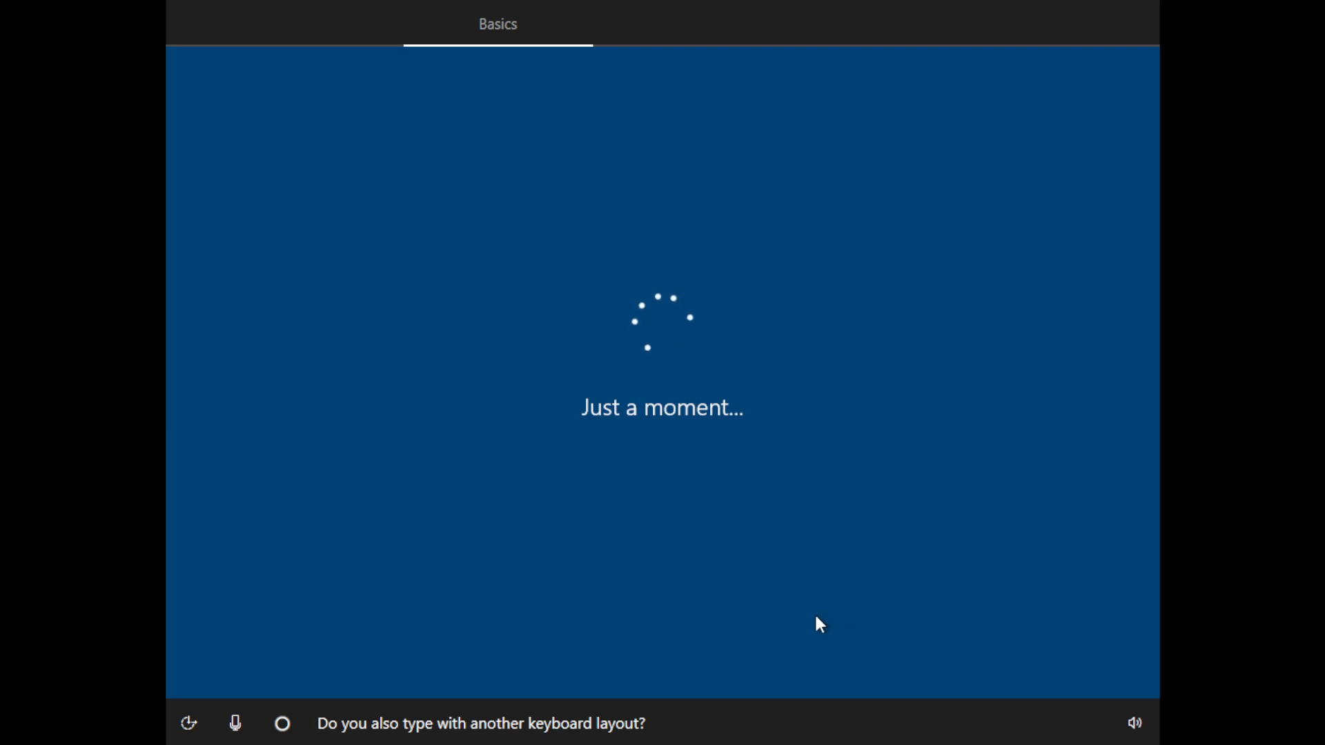
left_click(1132, 724)
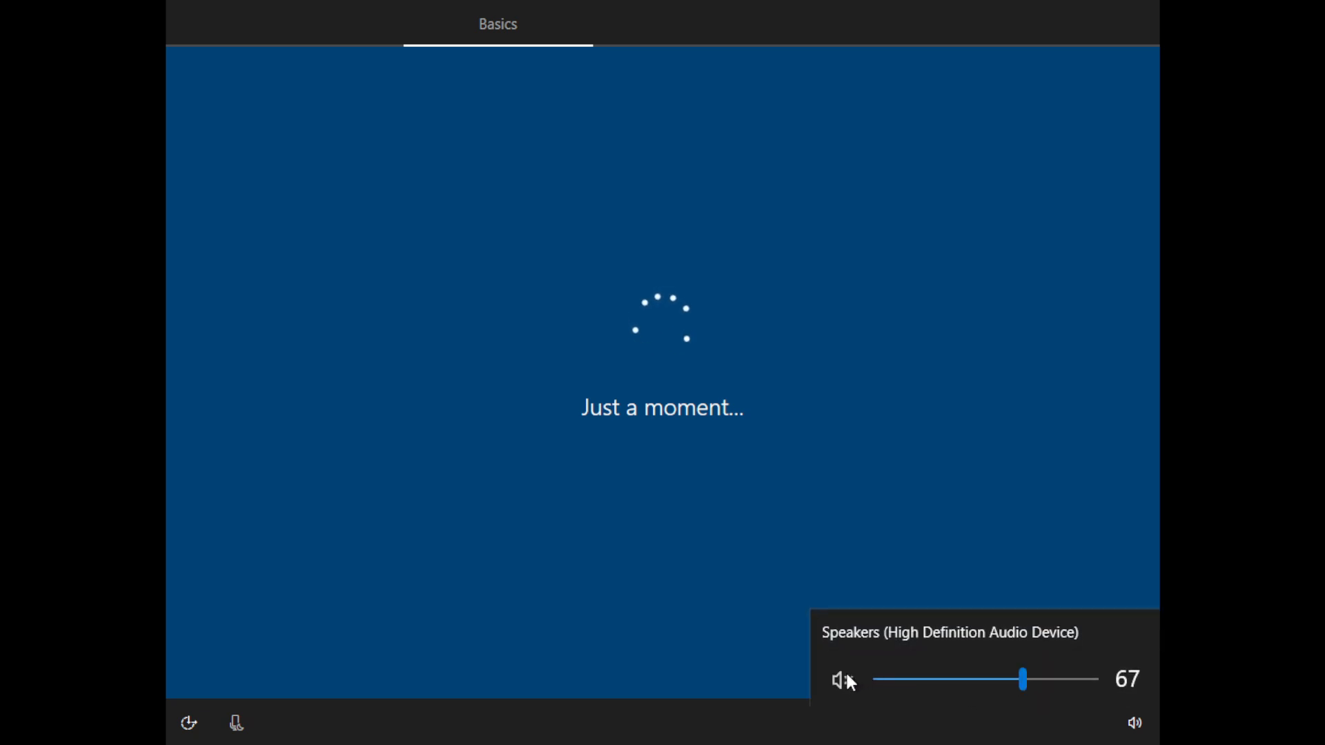
left_click(699, 615)
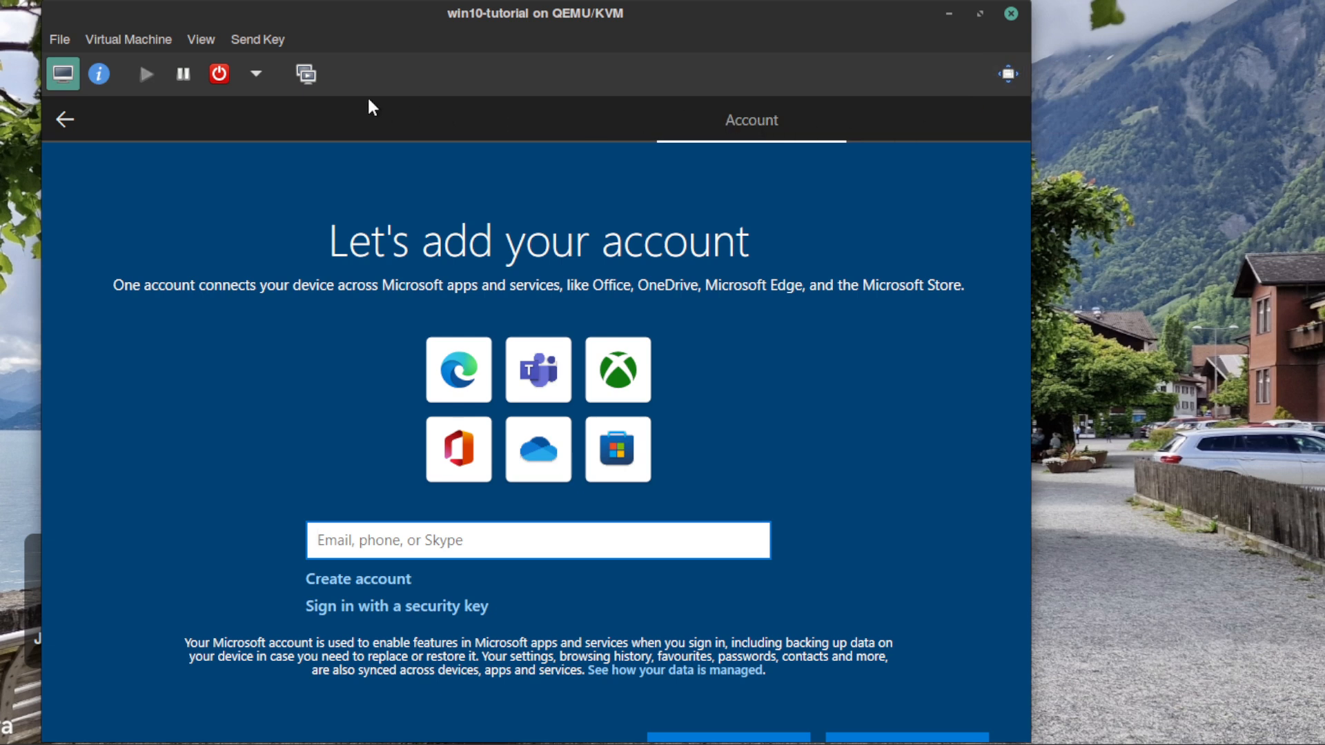
- Shut down the virtual machine and set its network interface's device model to virtio, applying the change
left_click(255, 74)
left_click(294, 135)
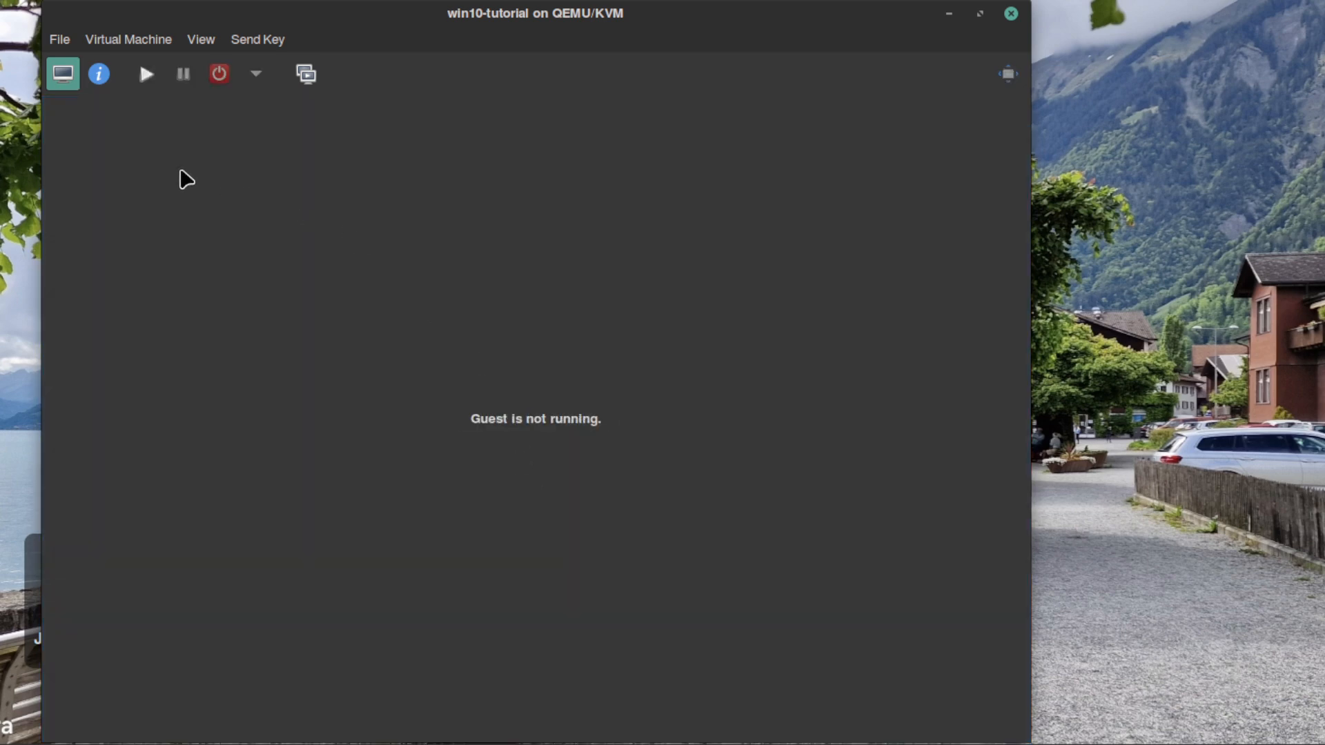
left_click(99, 74)
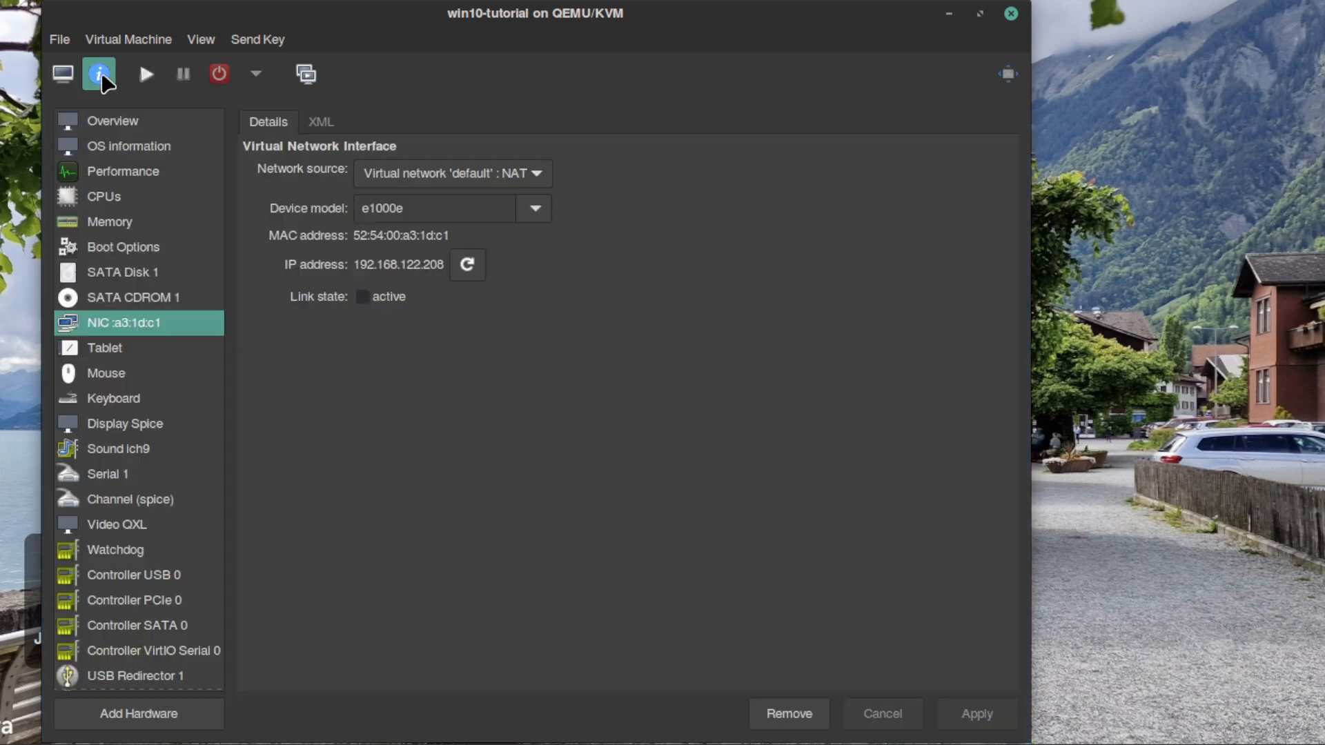
left_click(528, 181)
left_click(531, 185)
left_click(532, 208)
left_click(511, 293)
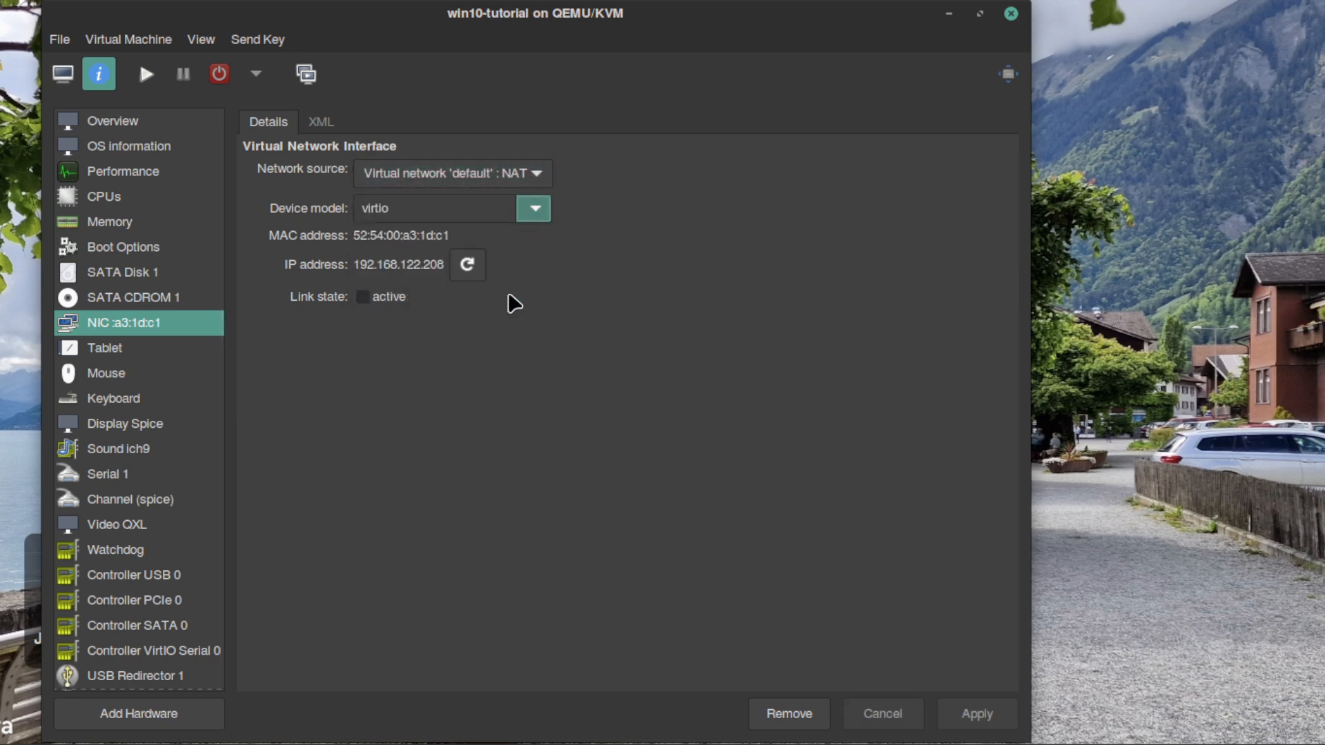
left_click(990, 718)
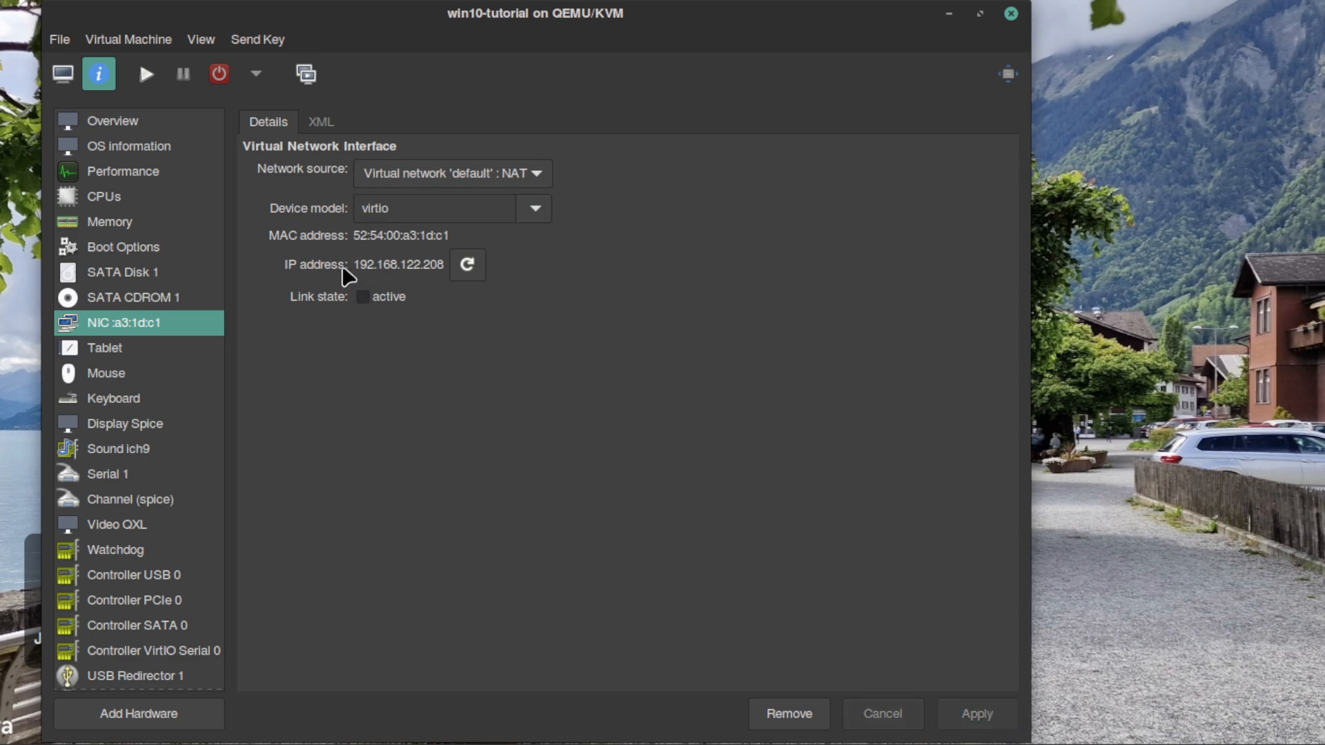
- Start the virtual machine again in full screen and choose to continue Windows setup without Internet
left_click(62, 76)
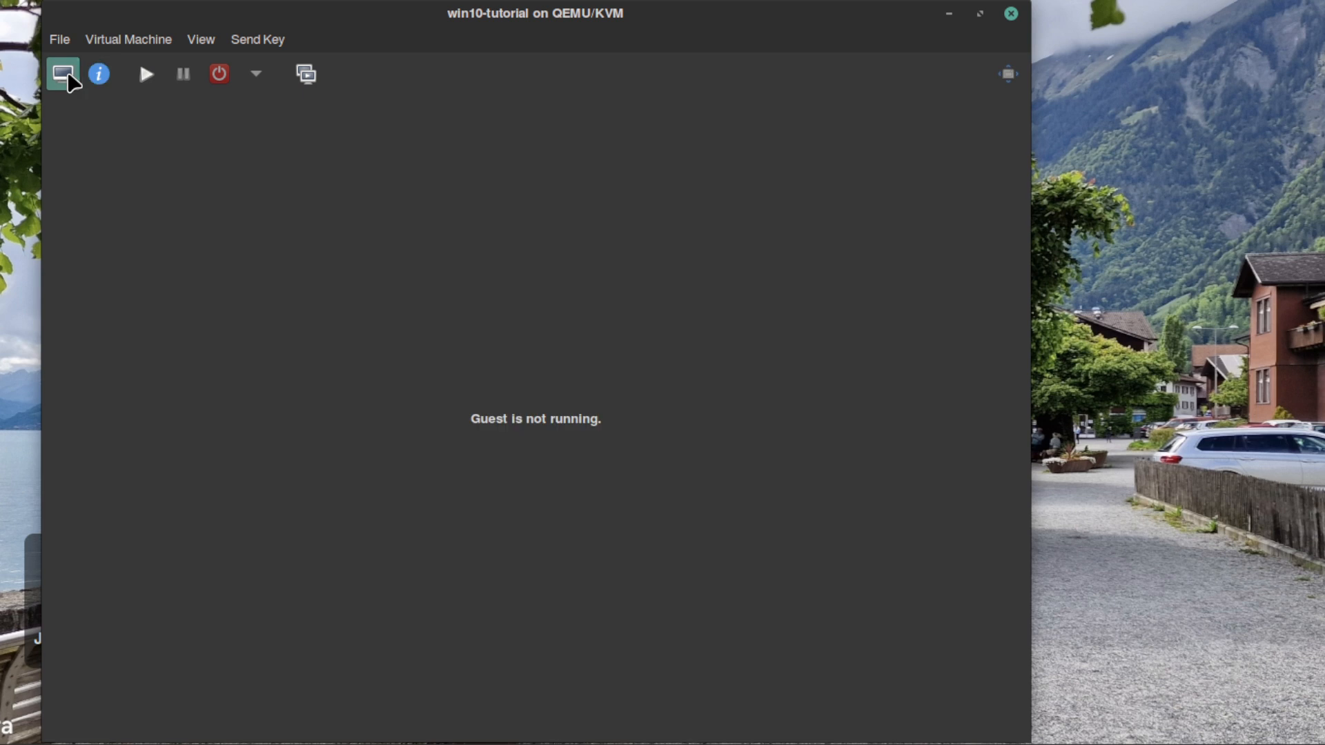
left_click(147, 75)
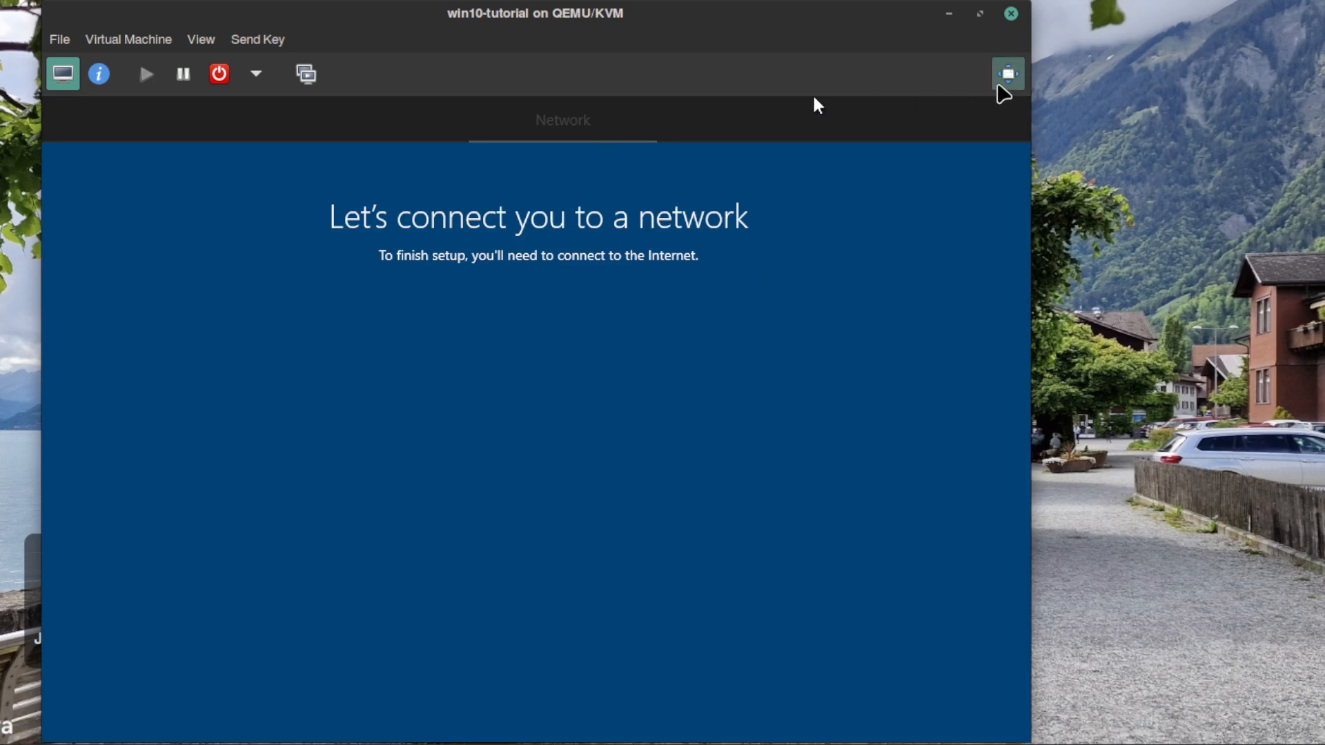
left_click(1007, 76)
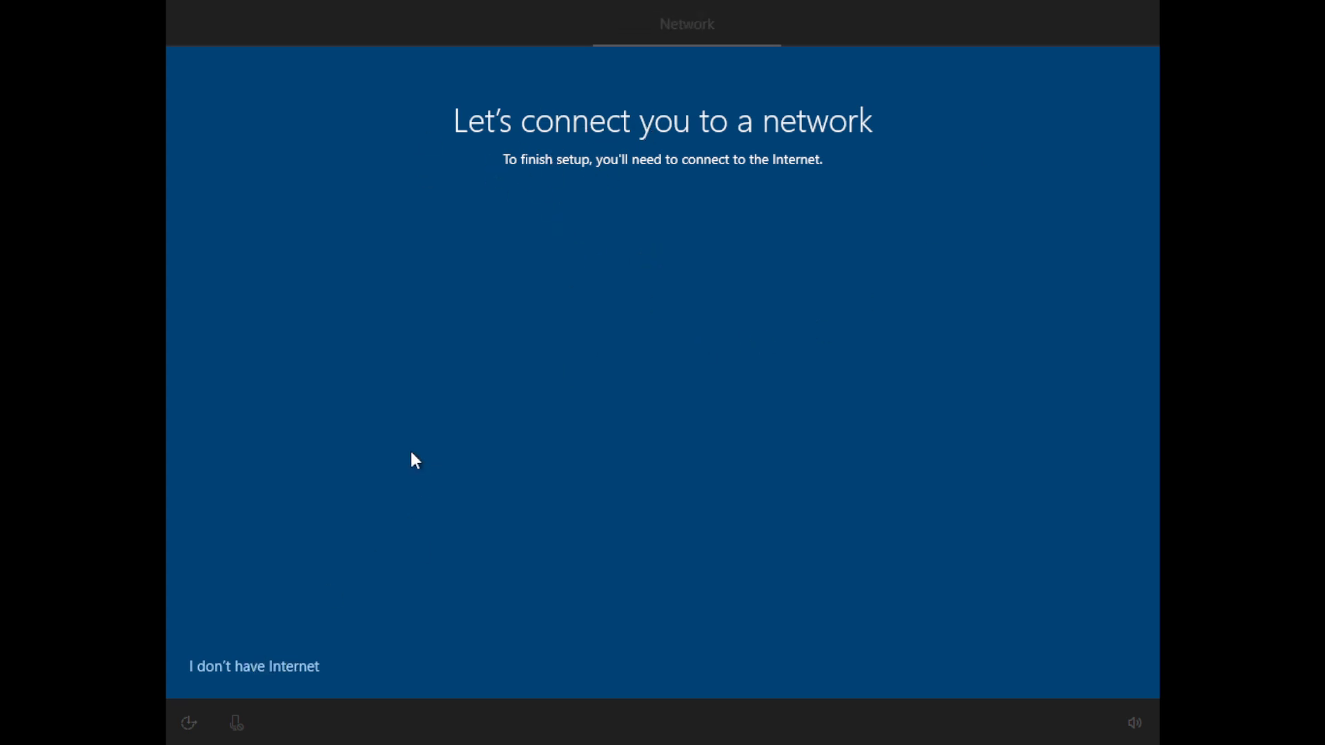
left_click(285, 666)
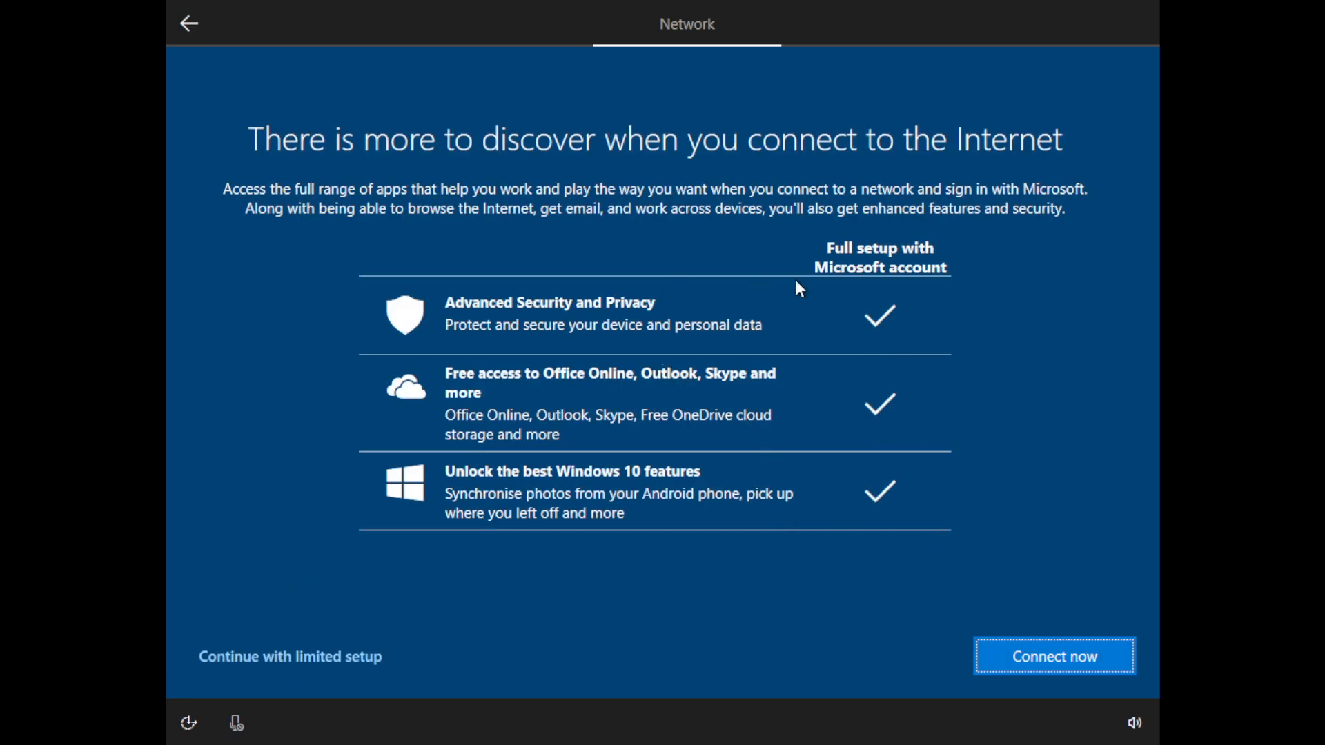
- Continue with limited setup and create a local account named user, leaving the password blank
left_click(299, 650)
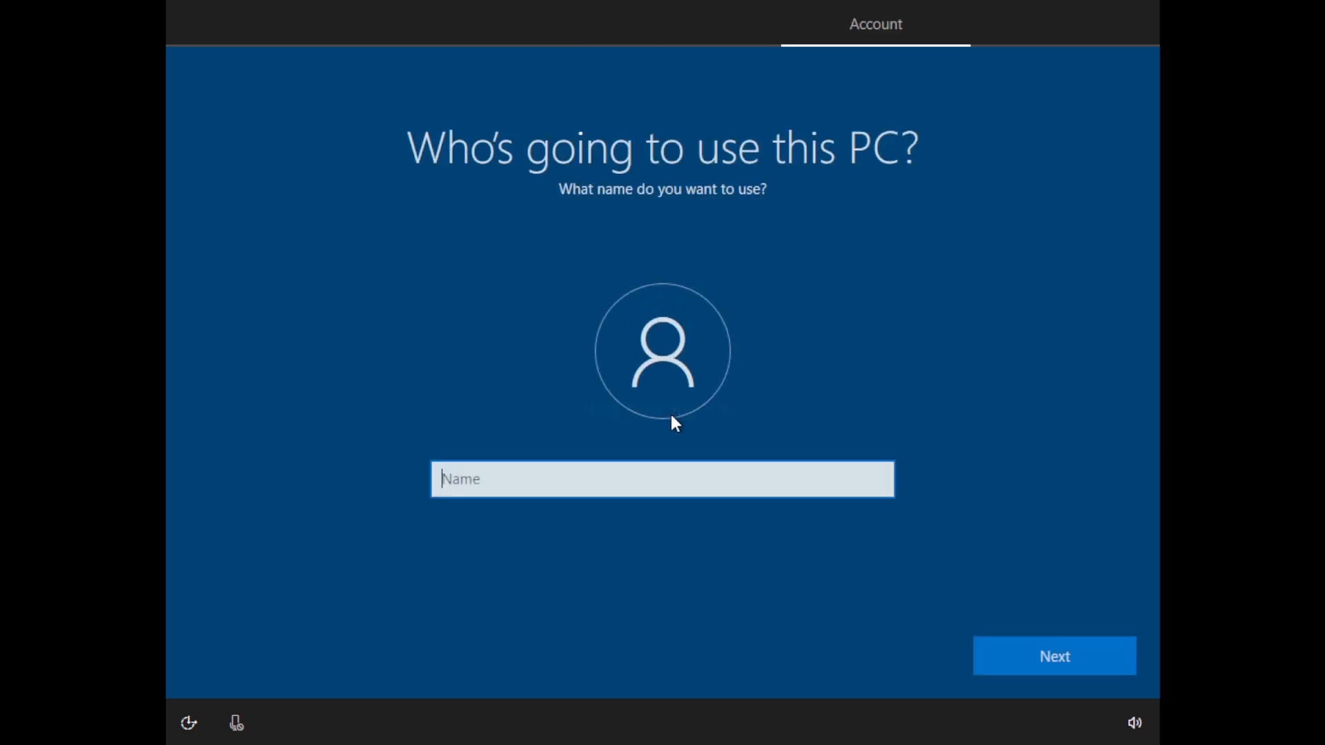
type("user")
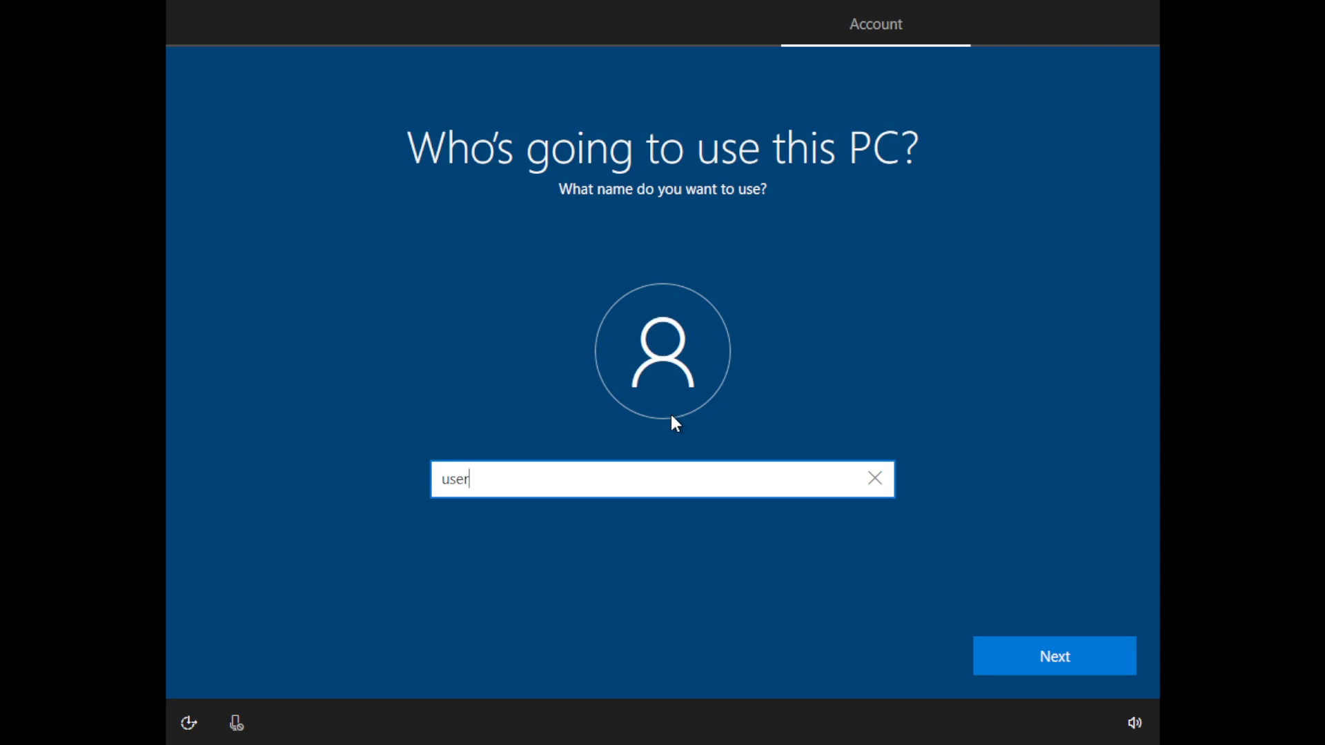
key("Return")
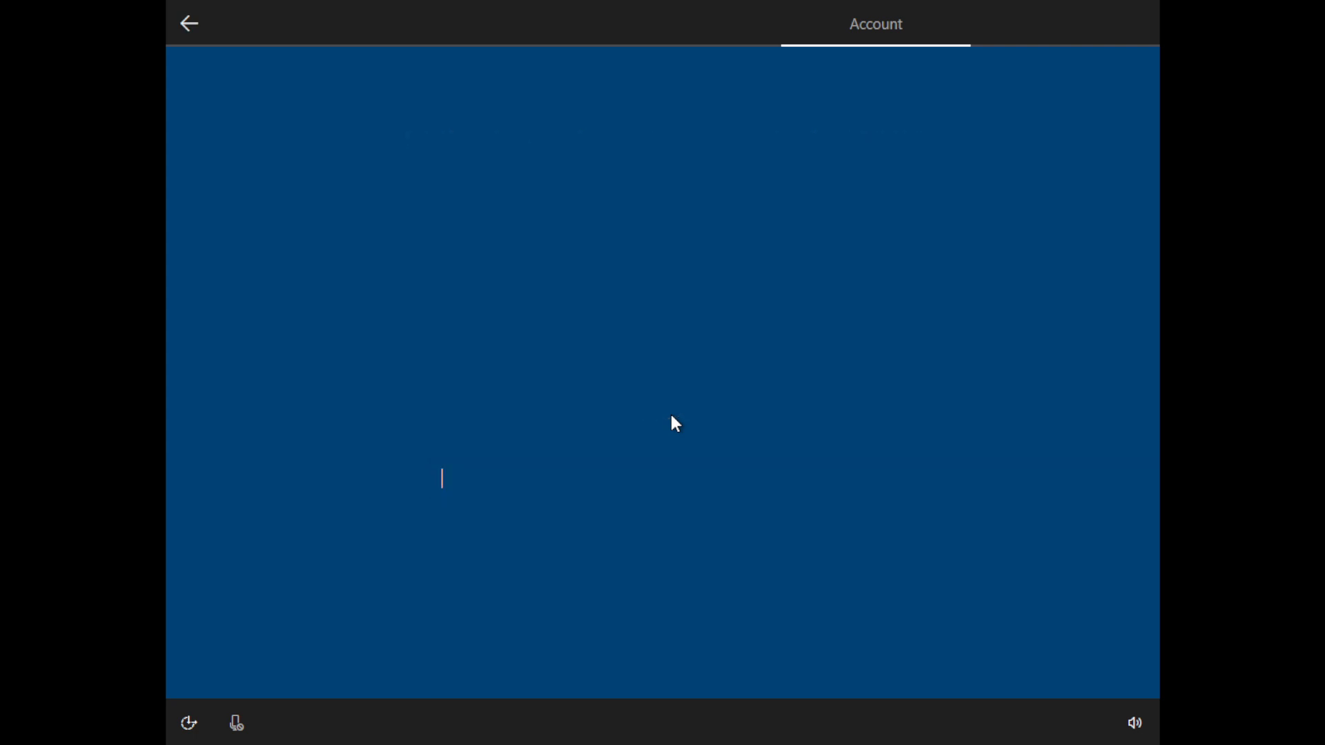
key("Return")
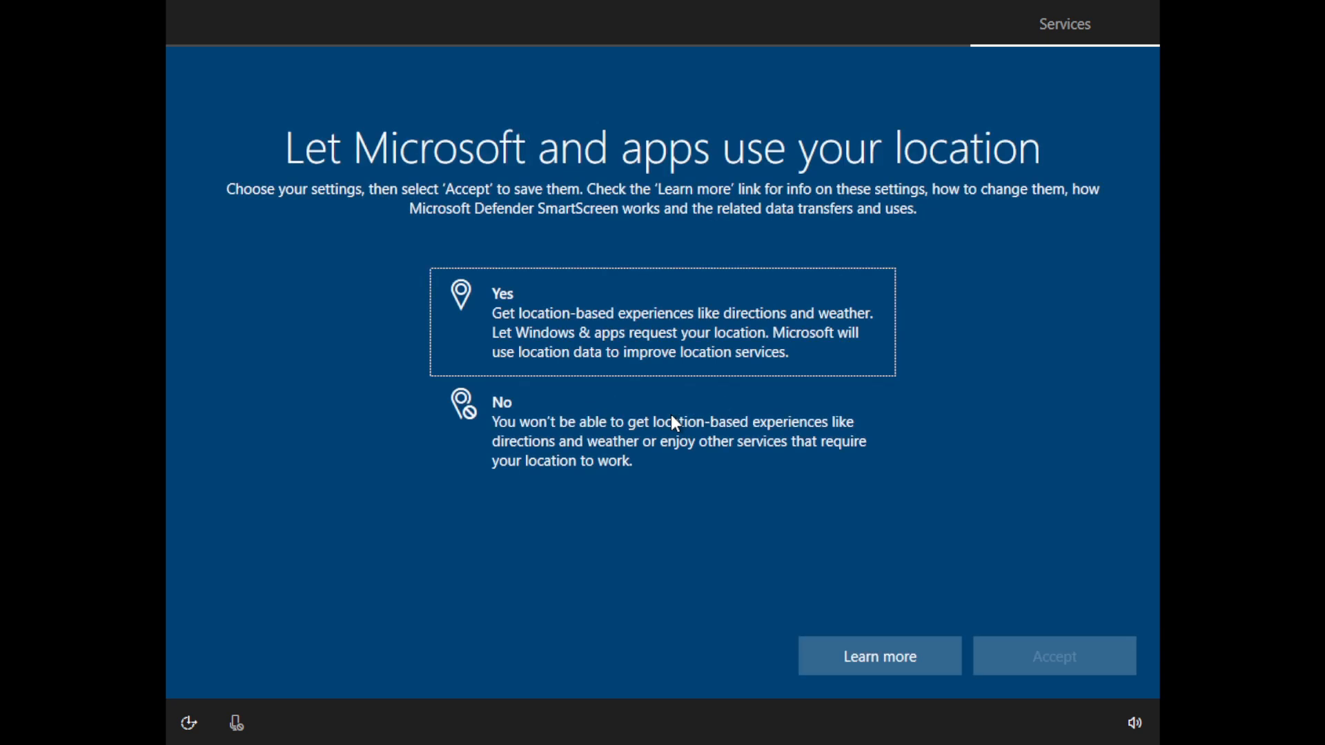
- Decline location access for Microsoft and apps and turn down Find my device, accepting both choices
left_click(738, 458)
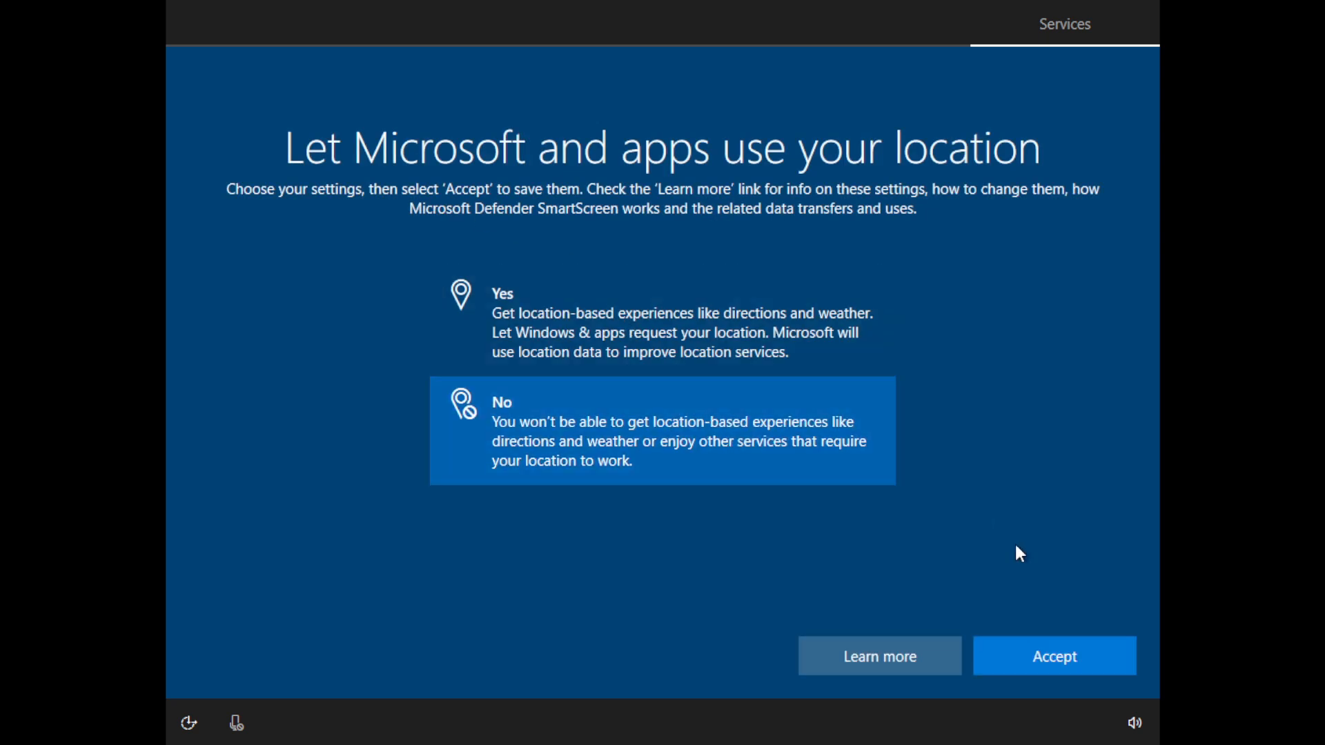
left_click(1053, 662)
left_click(797, 459)
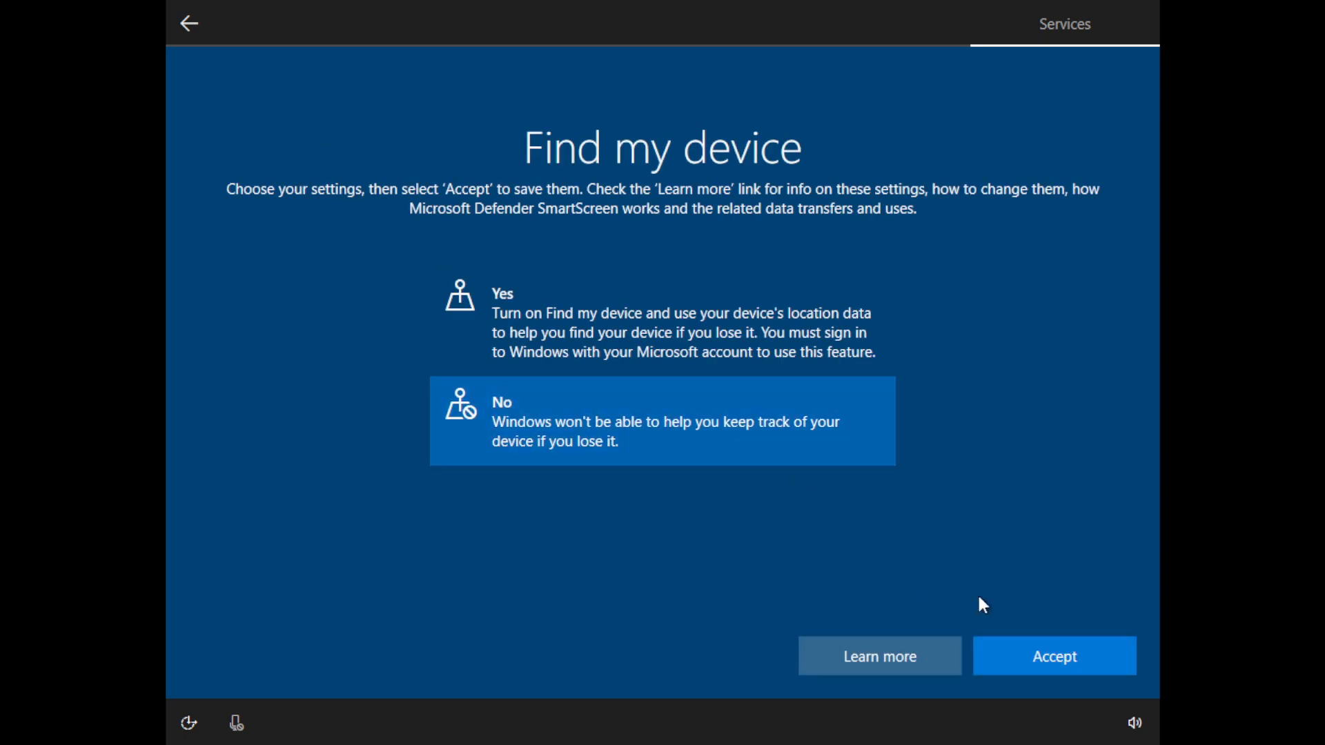
left_click(1054, 664)
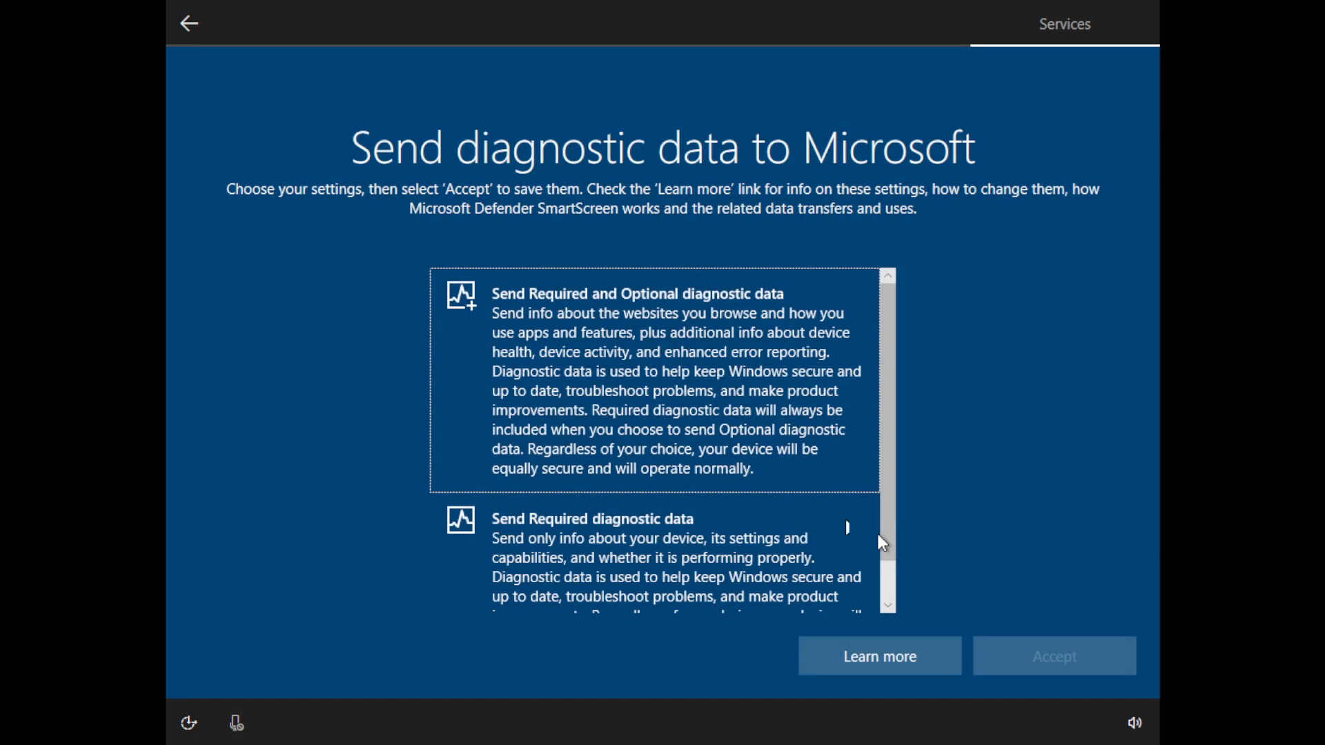
- Accept sending only Required diagnostic data and decline the optional service on the page that follows it
left_click(724, 526)
scroll(773, 507, "down", 1)
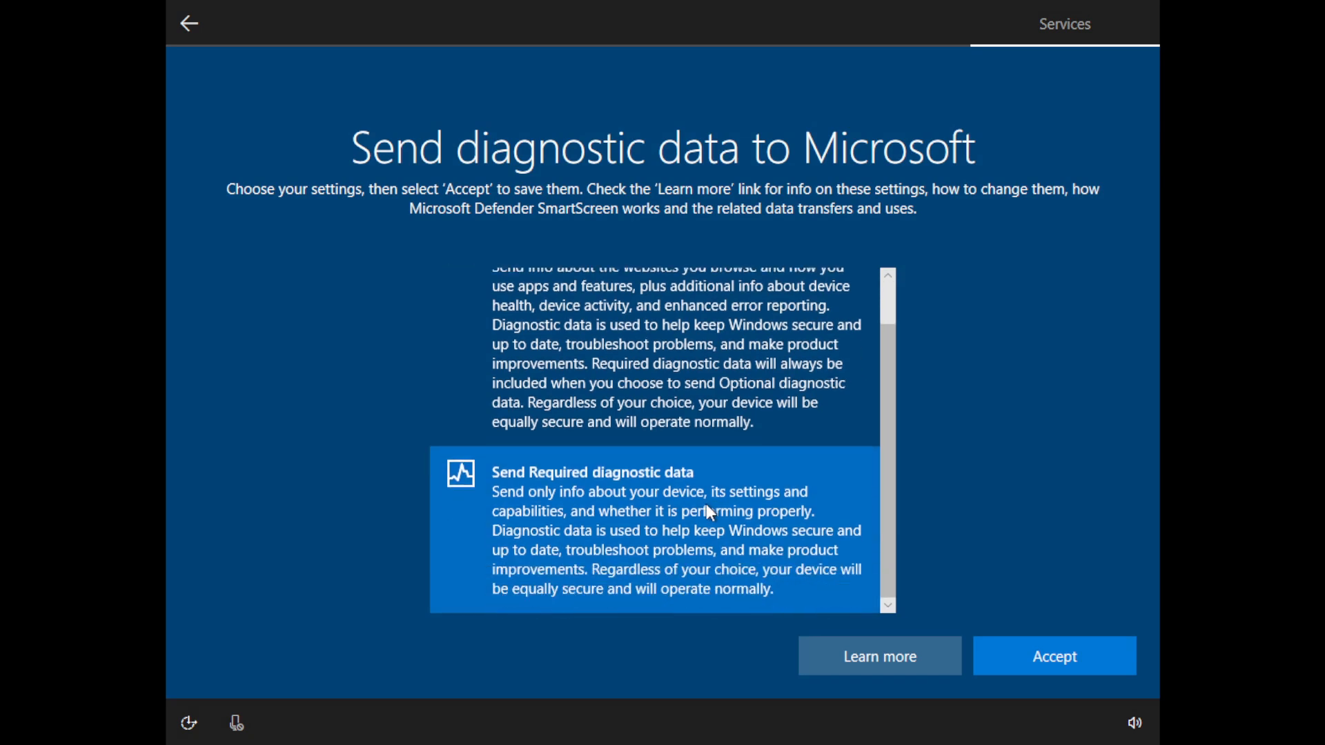
left_click(1099, 661)
left_click(736, 462)
left_click(1041, 660)
- Decline tailored experiences and the remaining privacy option, and postpone Cortana to finish the Windows setup
left_click(718, 460)
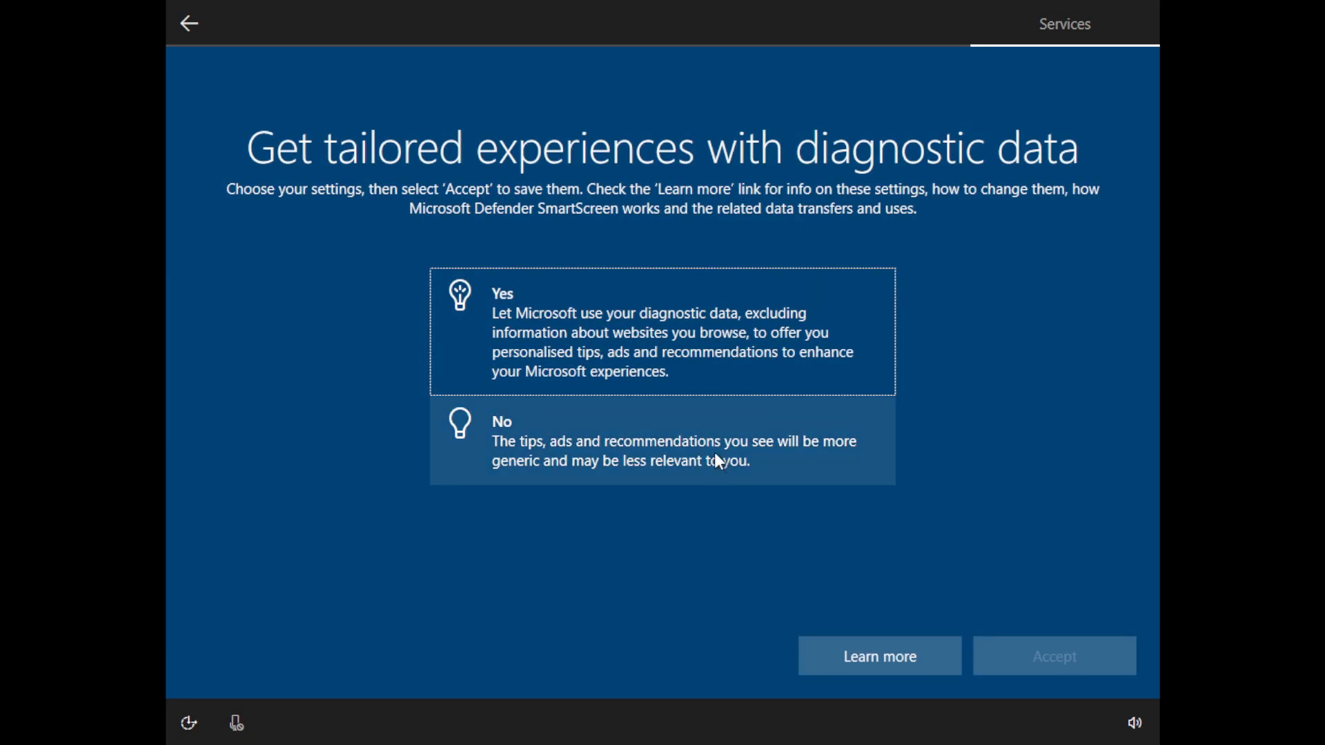
left_click(1079, 661)
left_click(748, 445)
left_click(1059, 667)
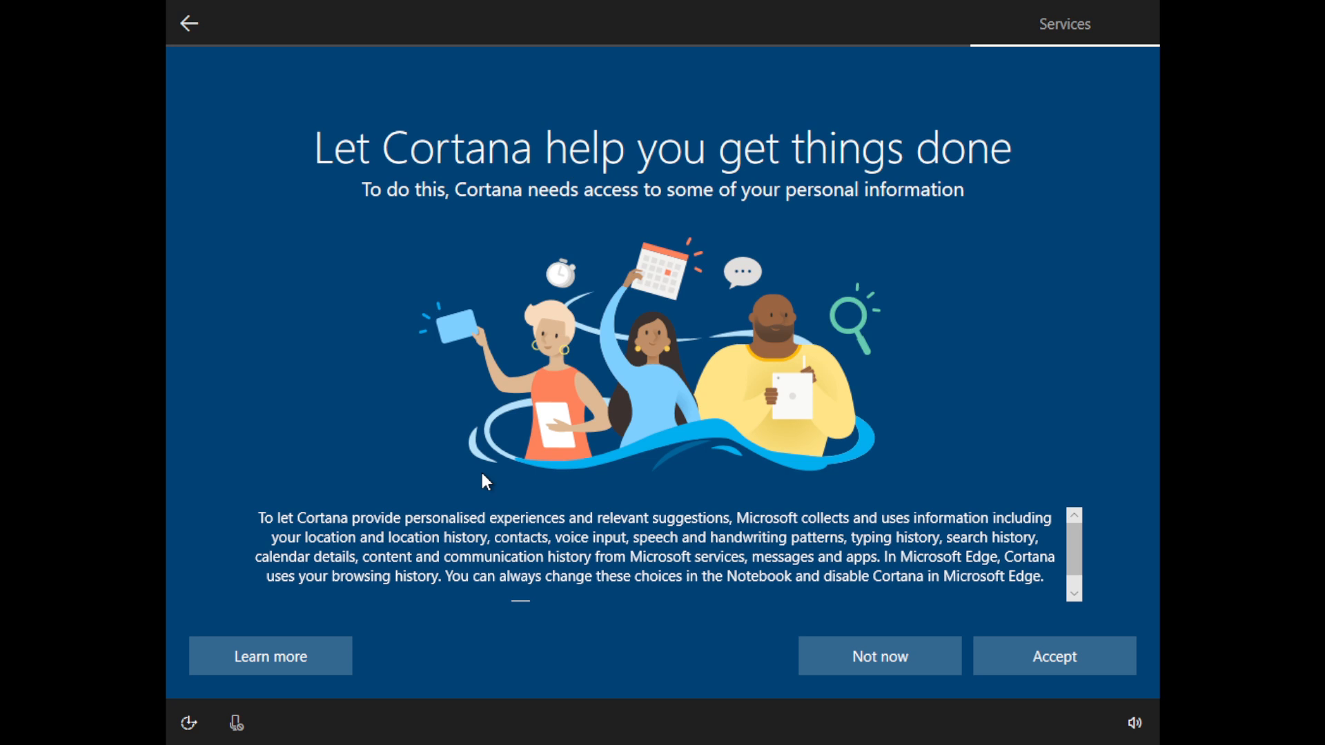
left_click(878, 657)
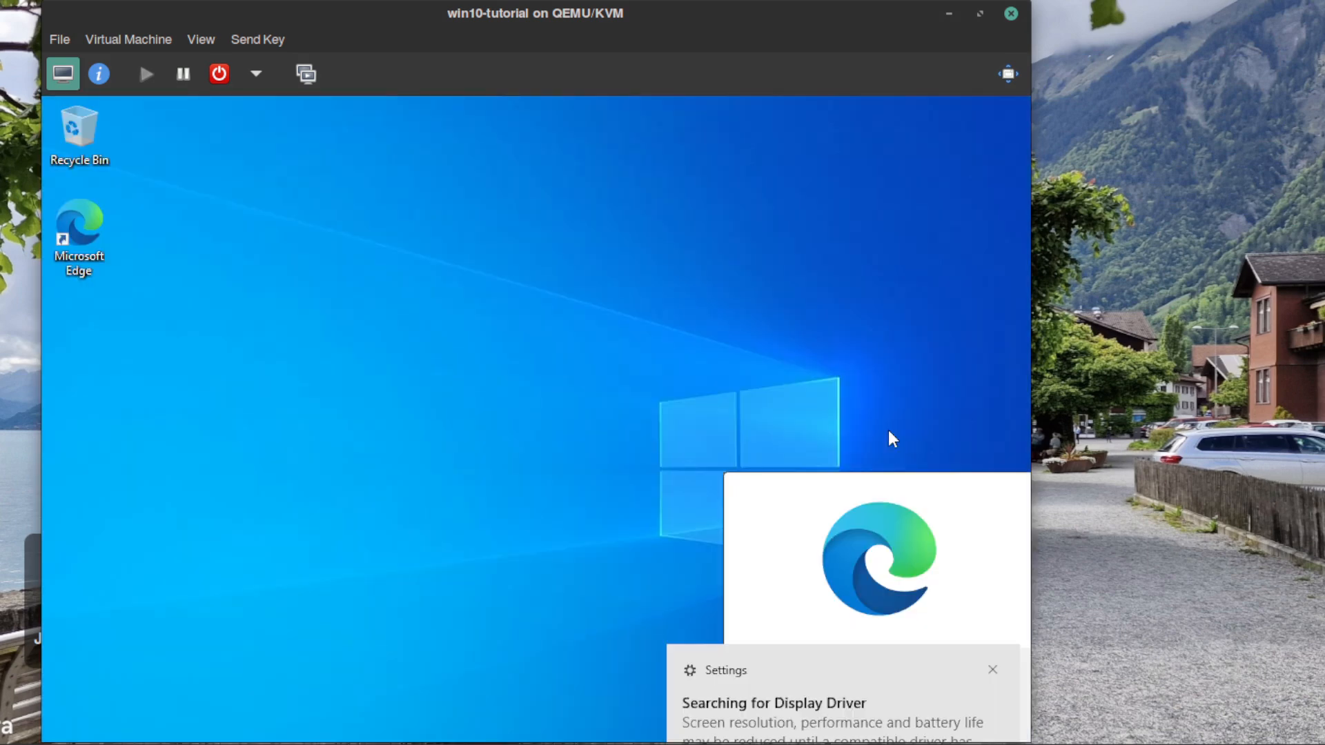
- Display the virtual machine in full screen and look through the installed apps in the Start menu
mouse_move(1243, 741)
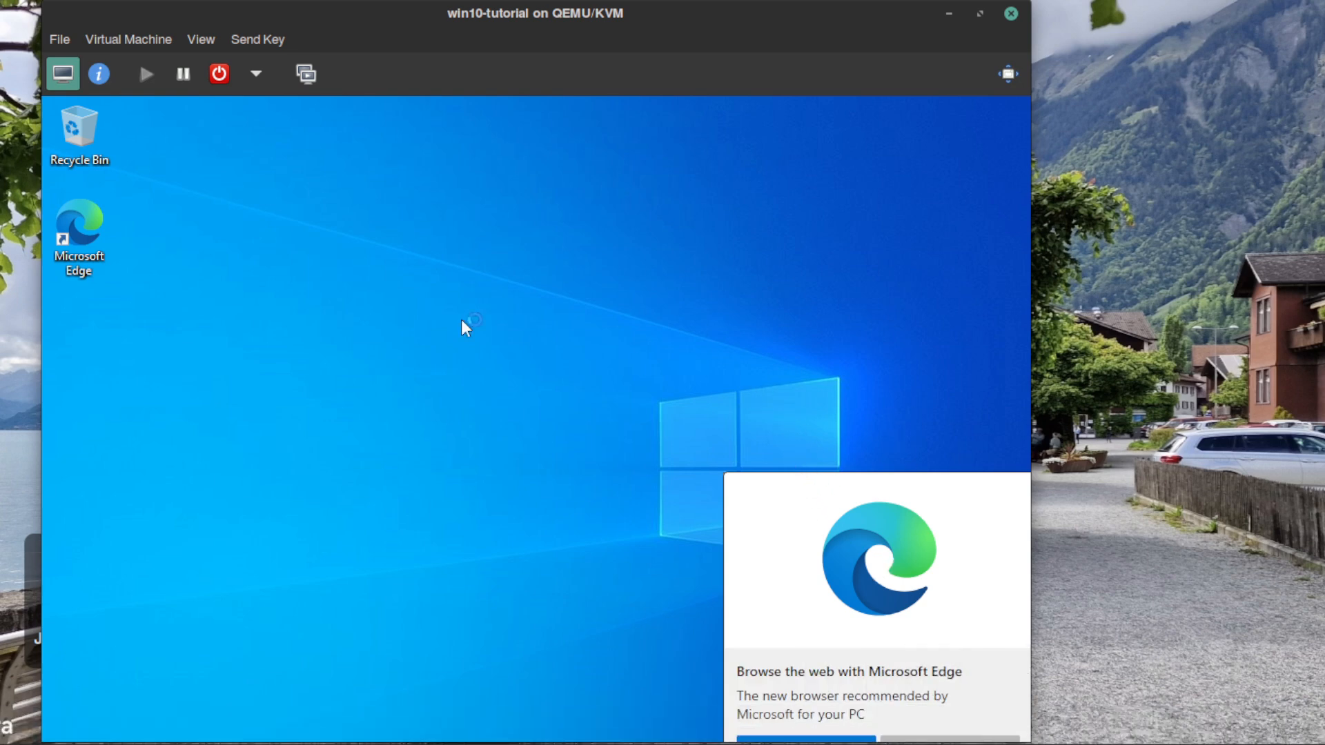
left_click(1007, 75)
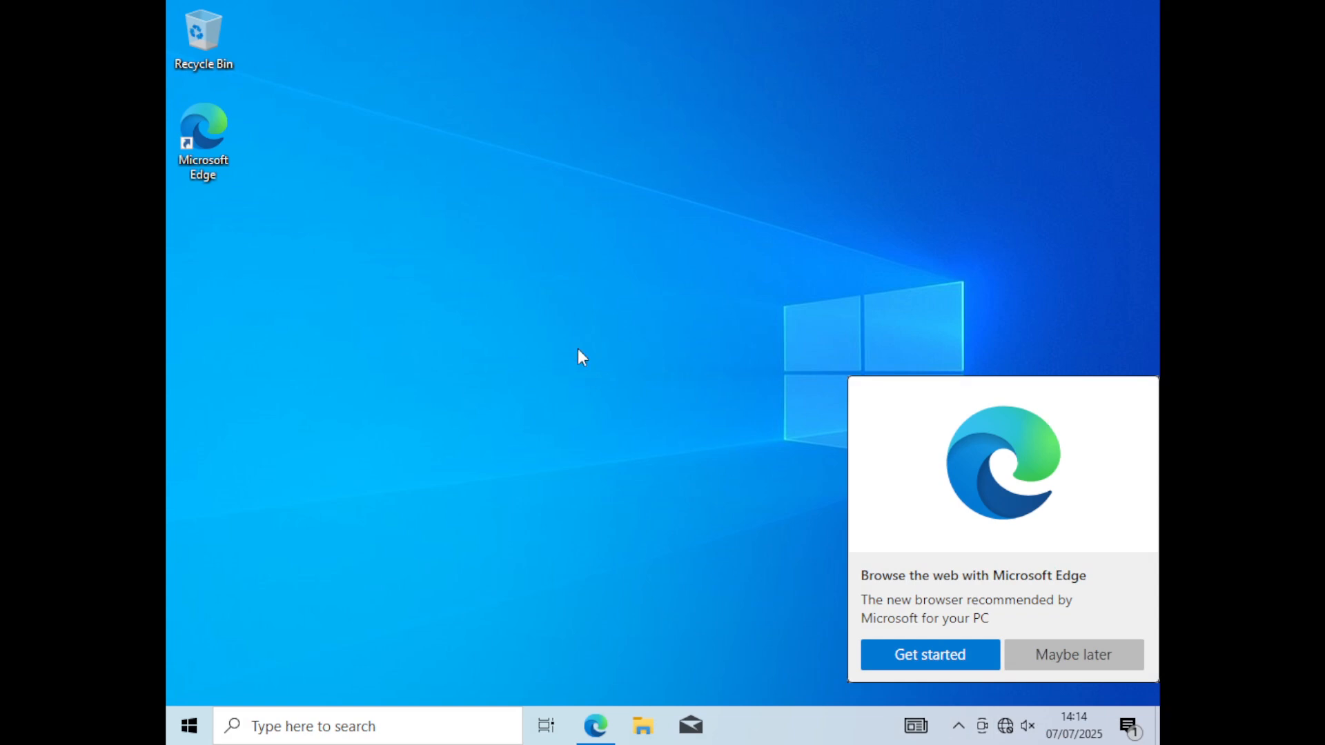
left_click(189, 726)
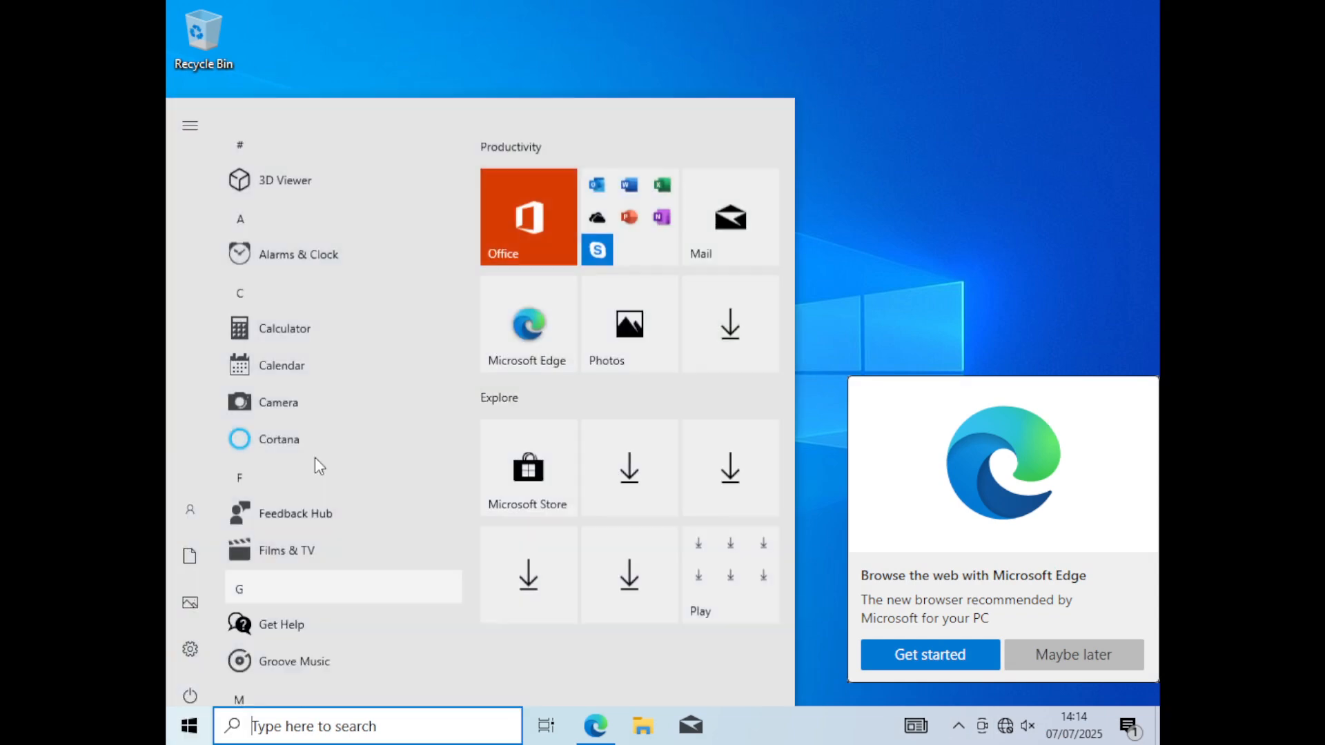
scroll(391, 455, "down", 5)
scroll(388, 457, "down", 10)
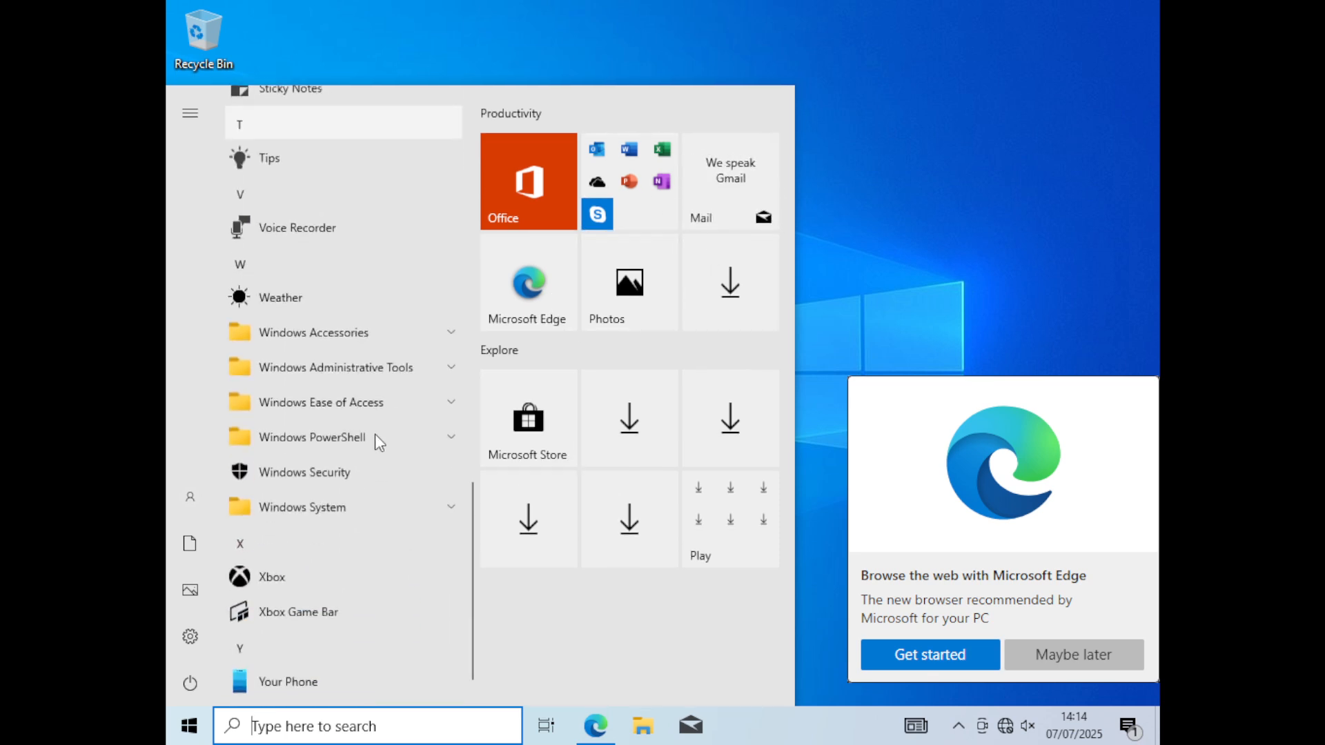
left_click(820, 423)
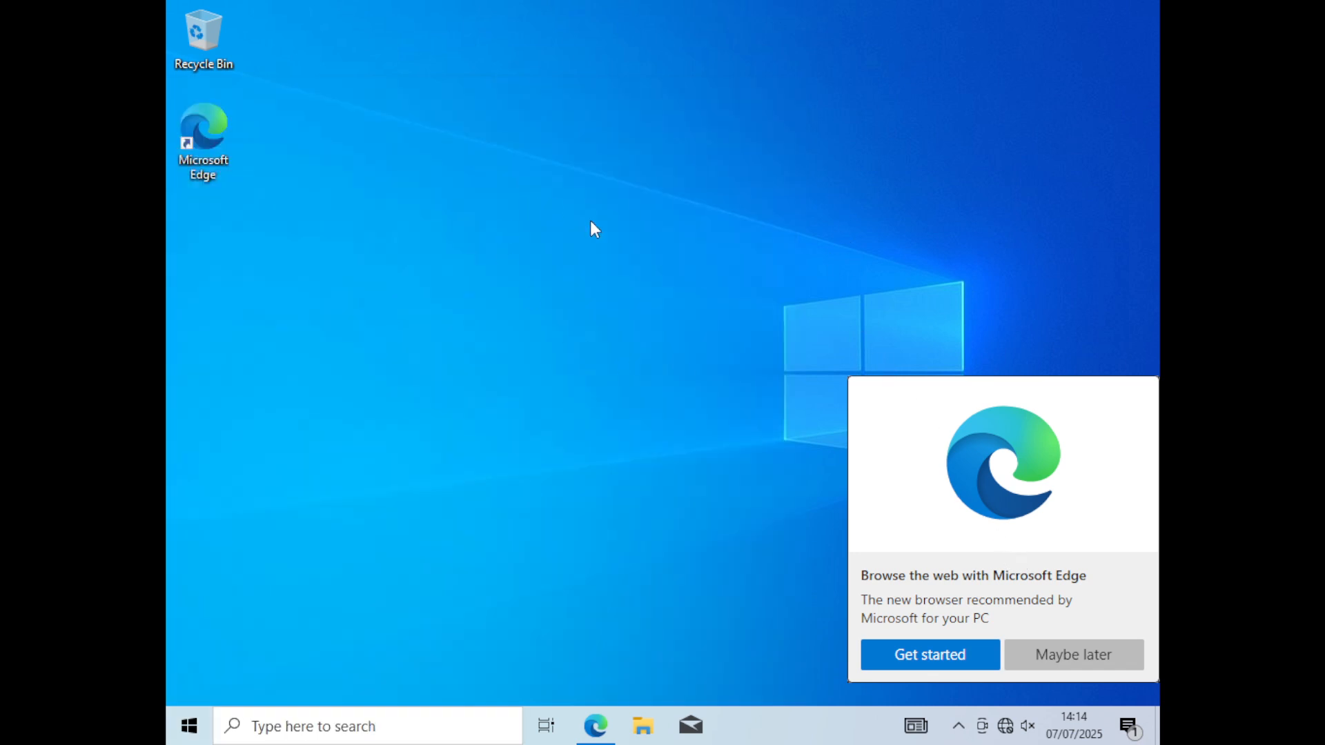
- Leave full screen and view the virtual machine's available shutdown and reset options without choosing any
mouse_move(636, 8)
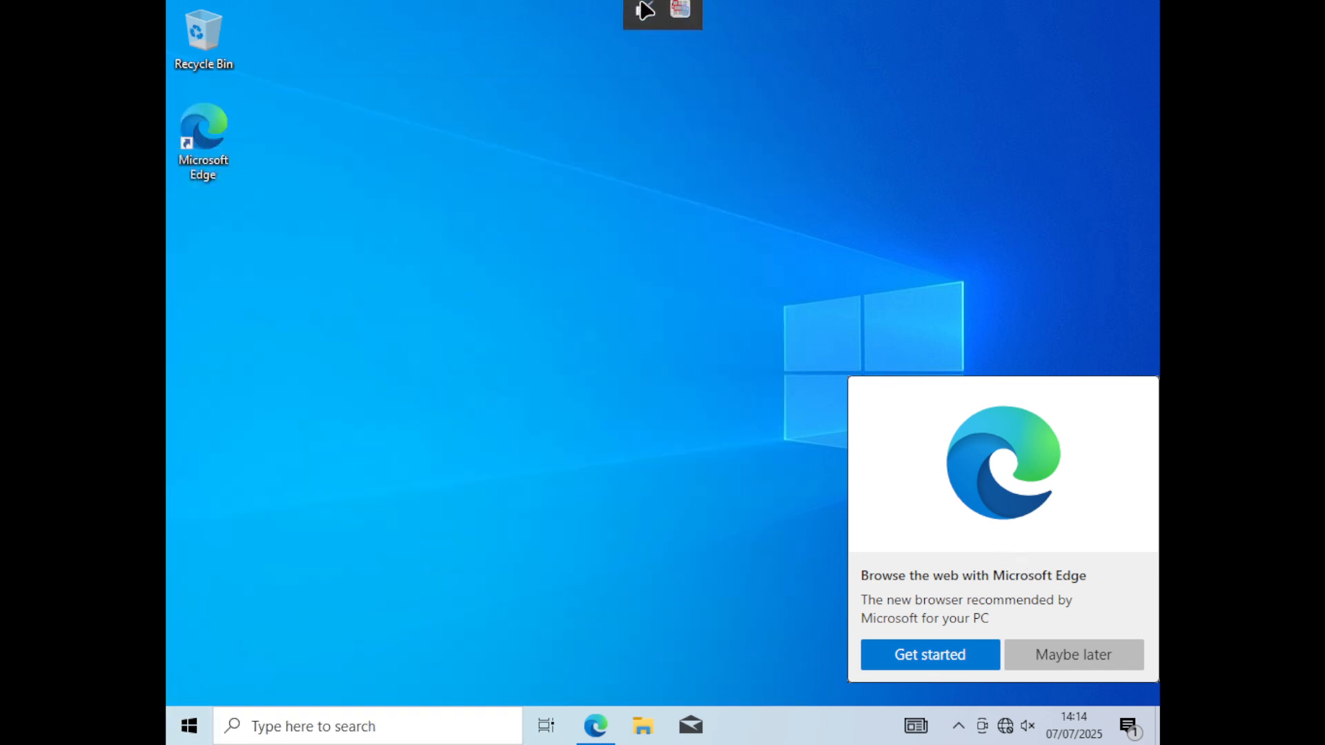
left_click(644, 22)
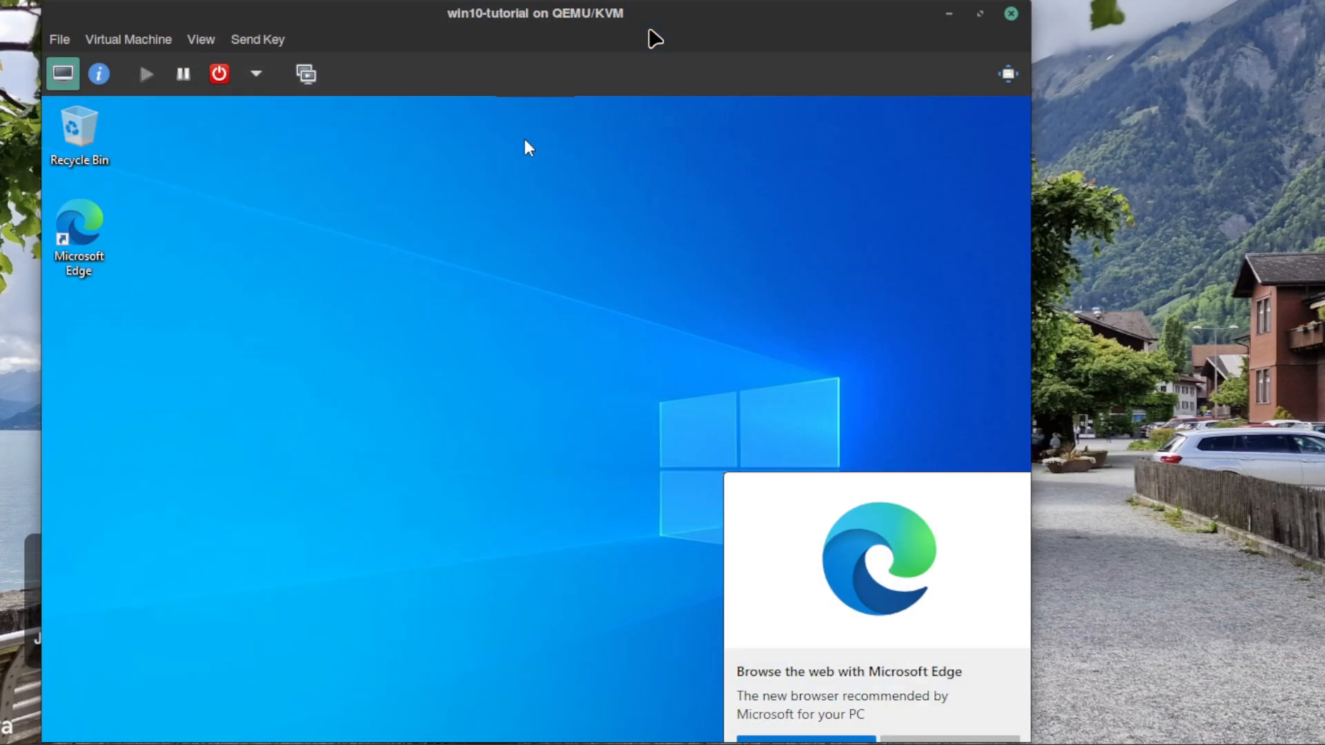
left_click(247, 81)
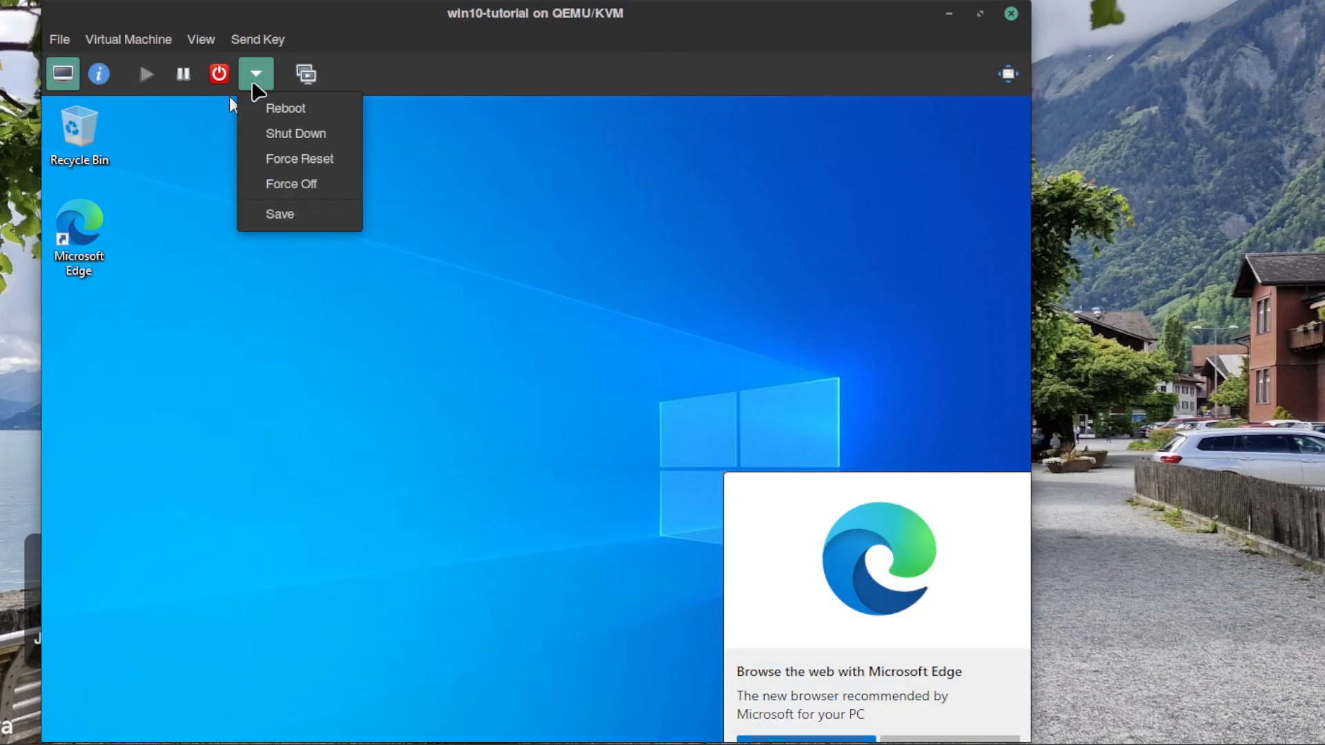
left_click(229, 102)
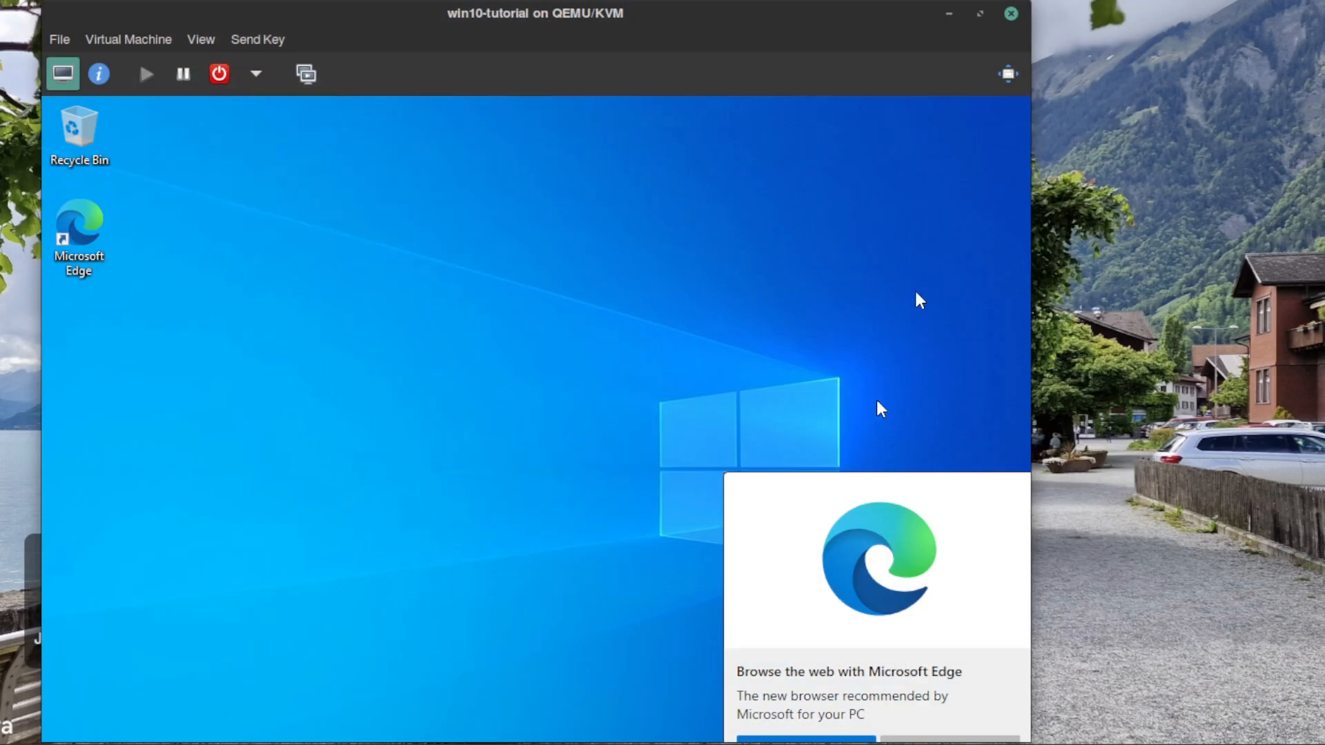
- Display the virtual machine in full screen again and return it to the windowed console view
left_click(1009, 74)
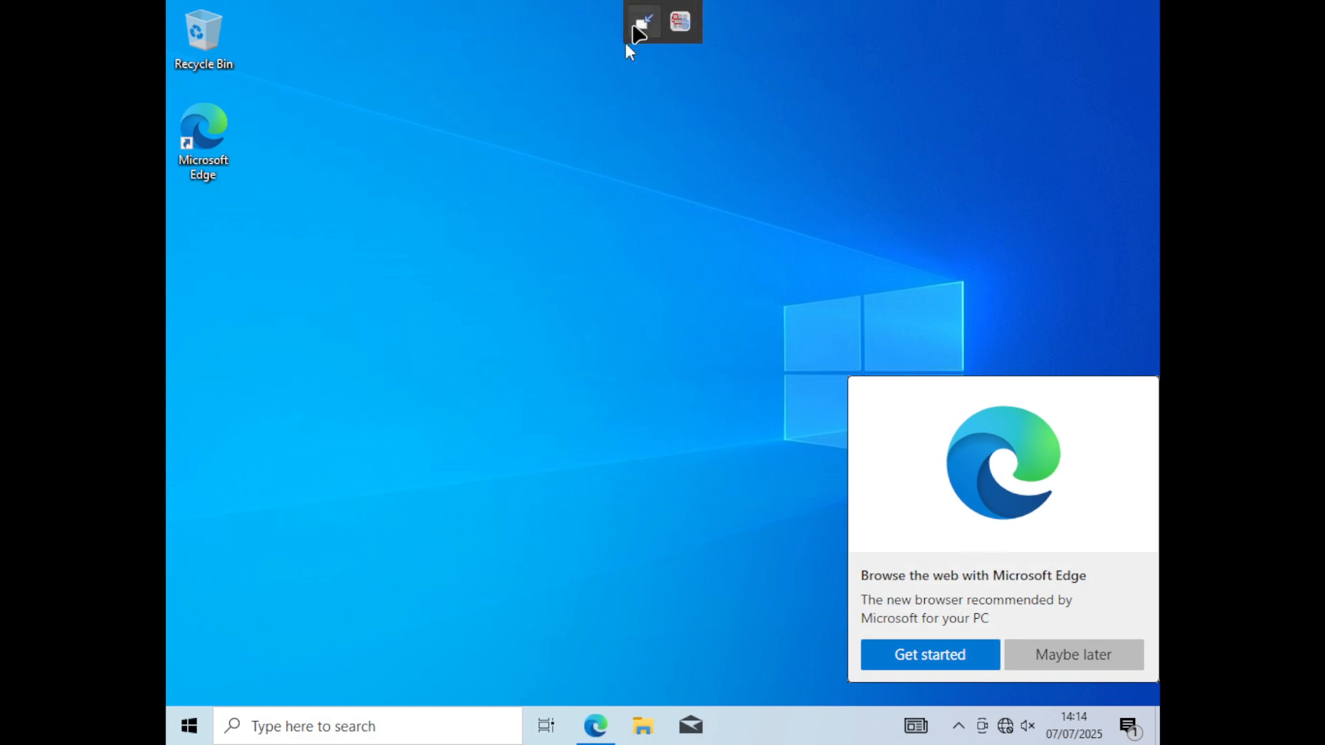
left_click(636, 29)
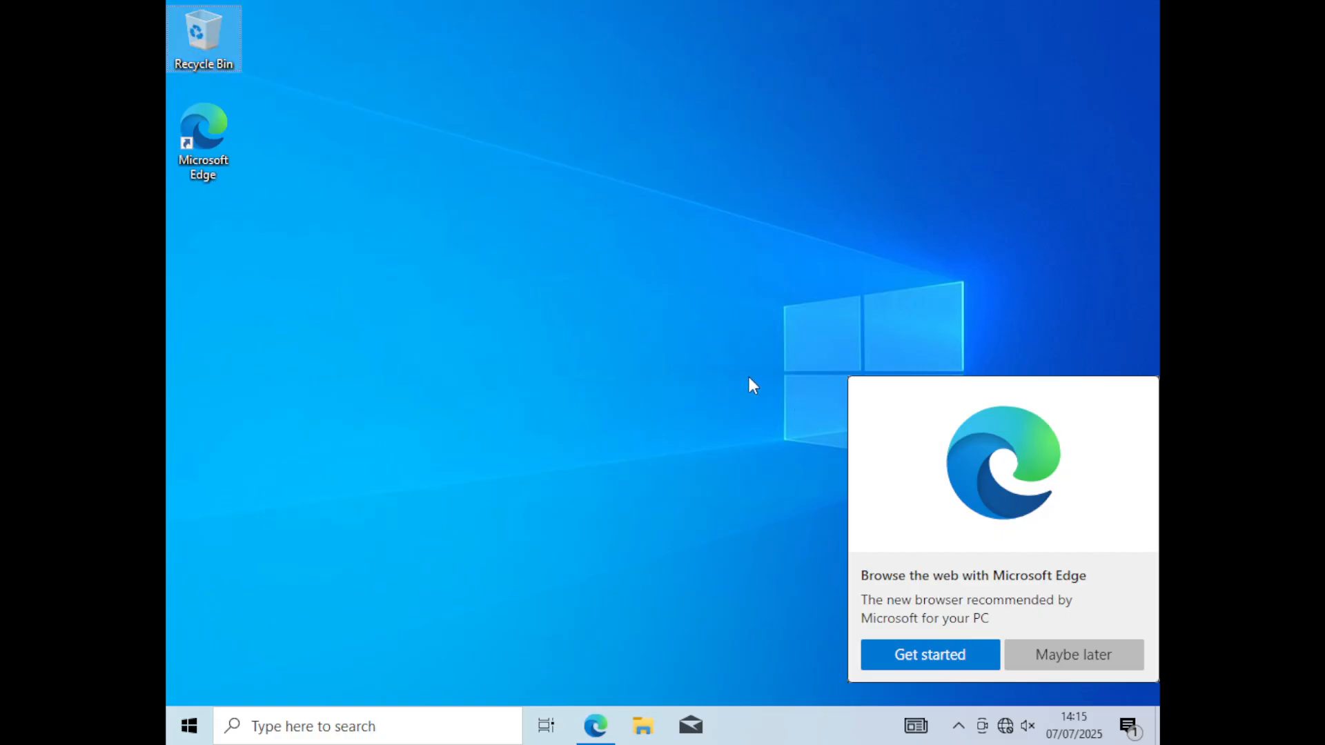
left_click(638, 25)
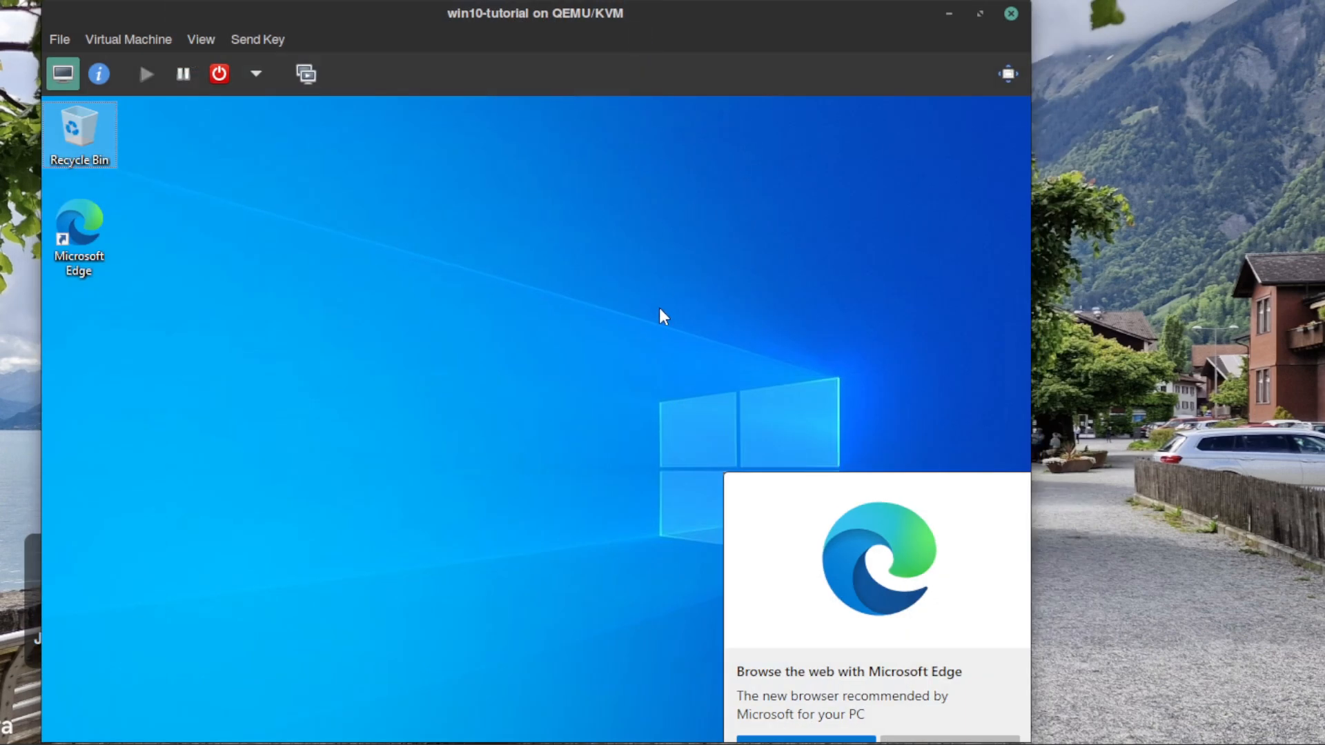